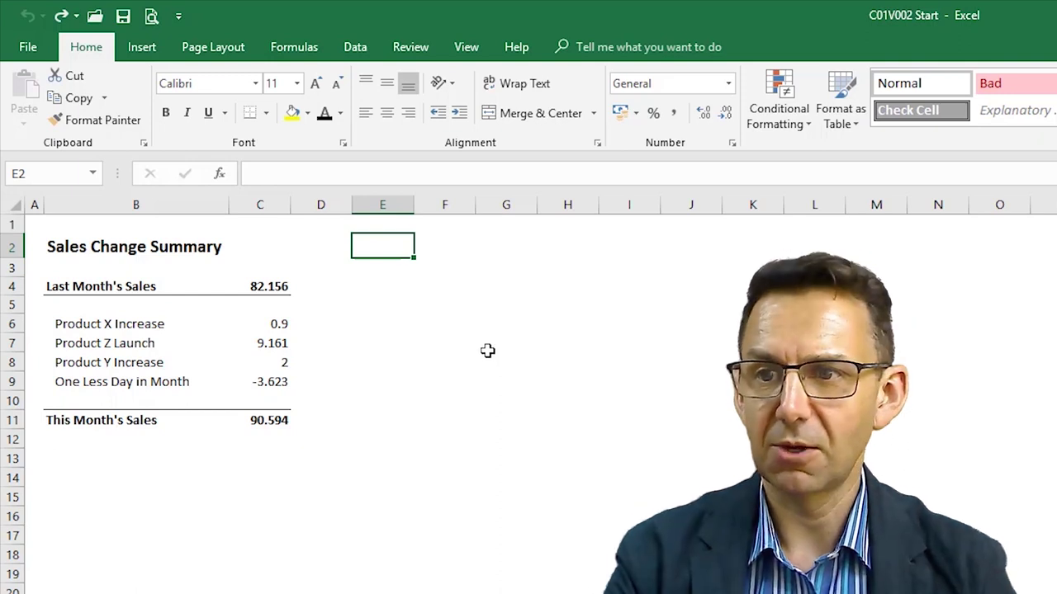
# Format the sales figures in C4:C11 as Number with 0 decimal places
pyautogui.click(248, 287)
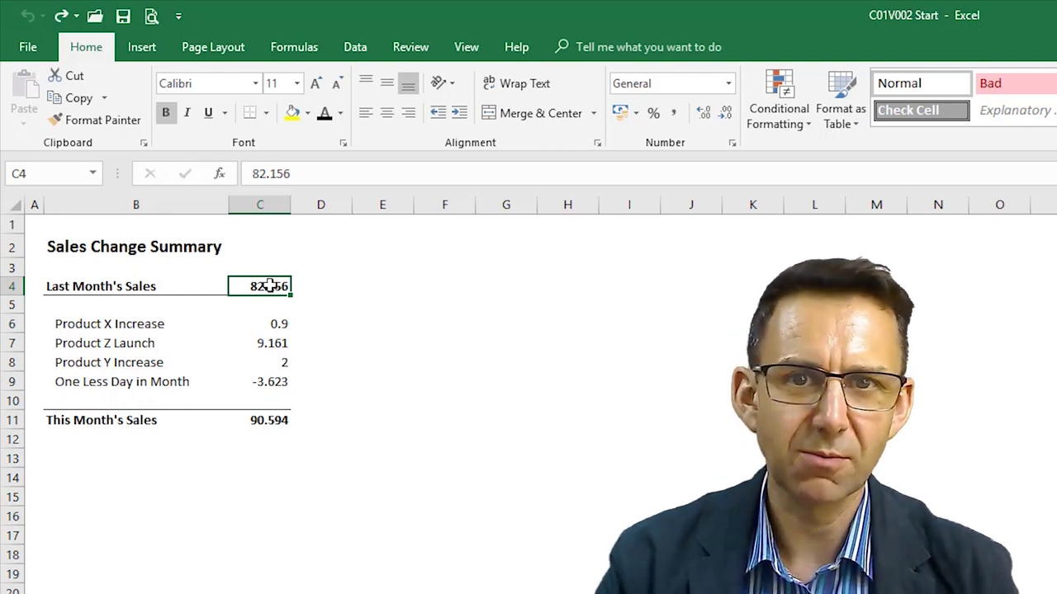
pyautogui.moveTo(270, 285); pyautogui.dragTo(276, 417)
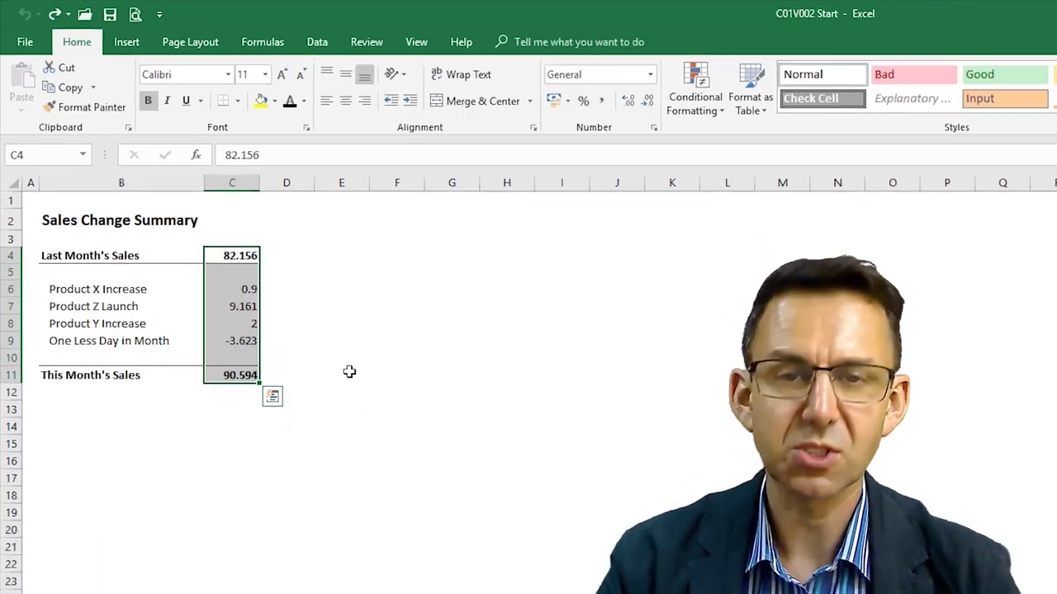
pyautogui.hotkey('ctrl', '1')
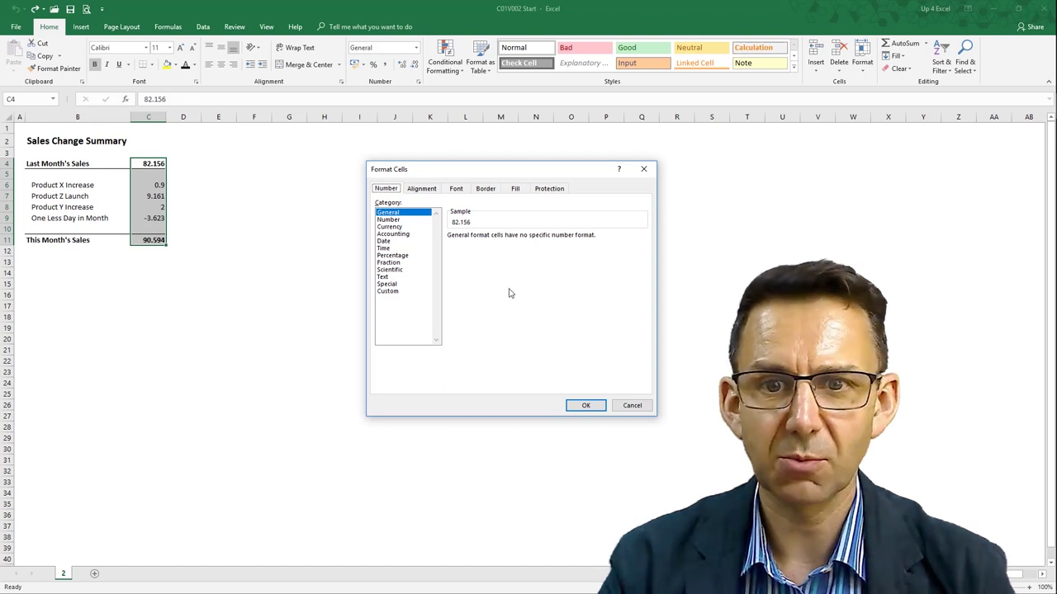
pyautogui.click(398, 221)
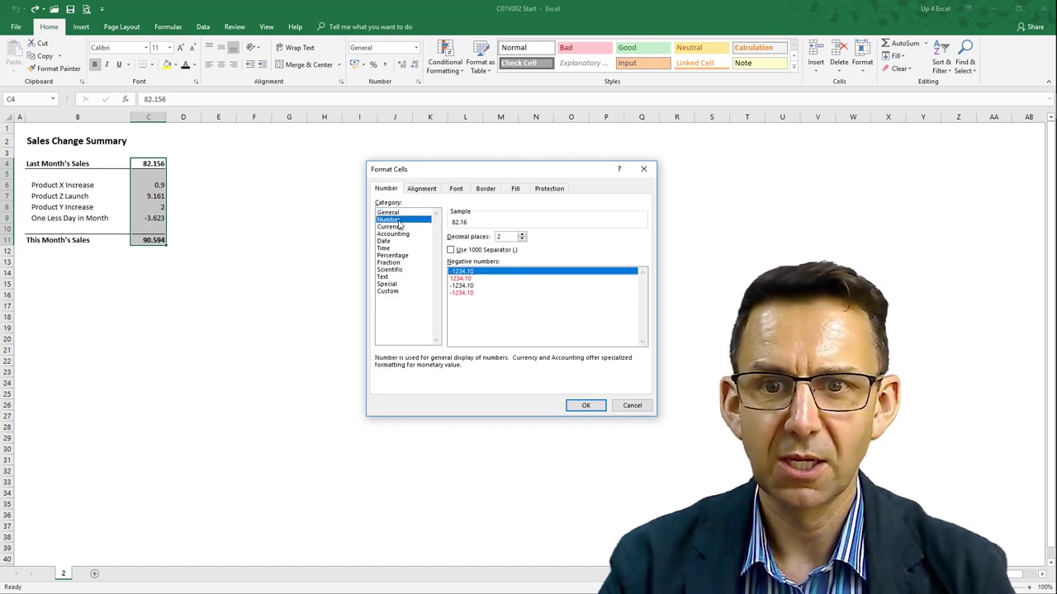
pyautogui.click(522, 239)
pyautogui.click(521, 239)
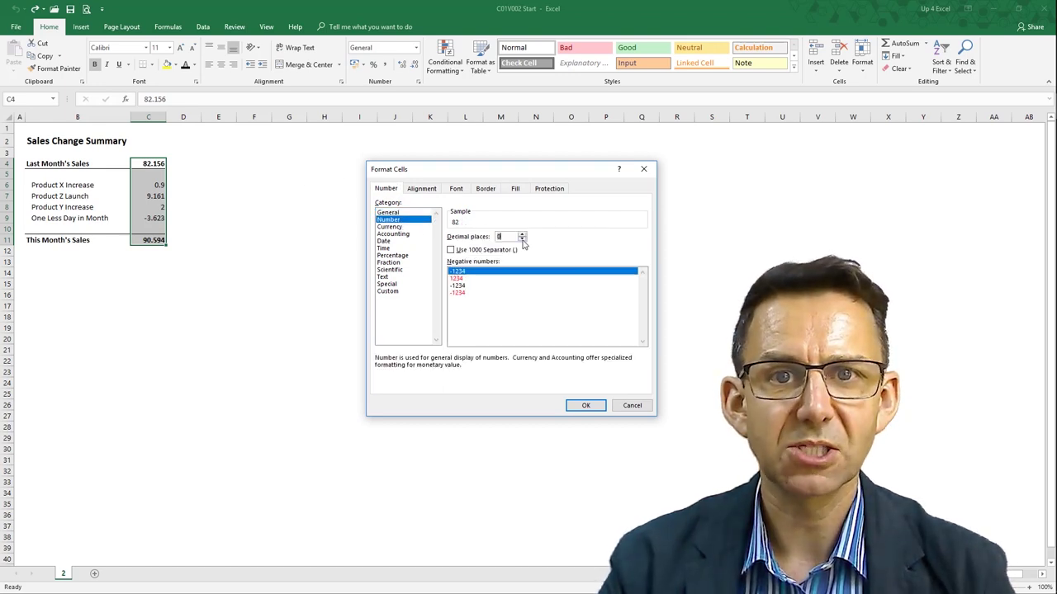
pyautogui.click(586, 405)
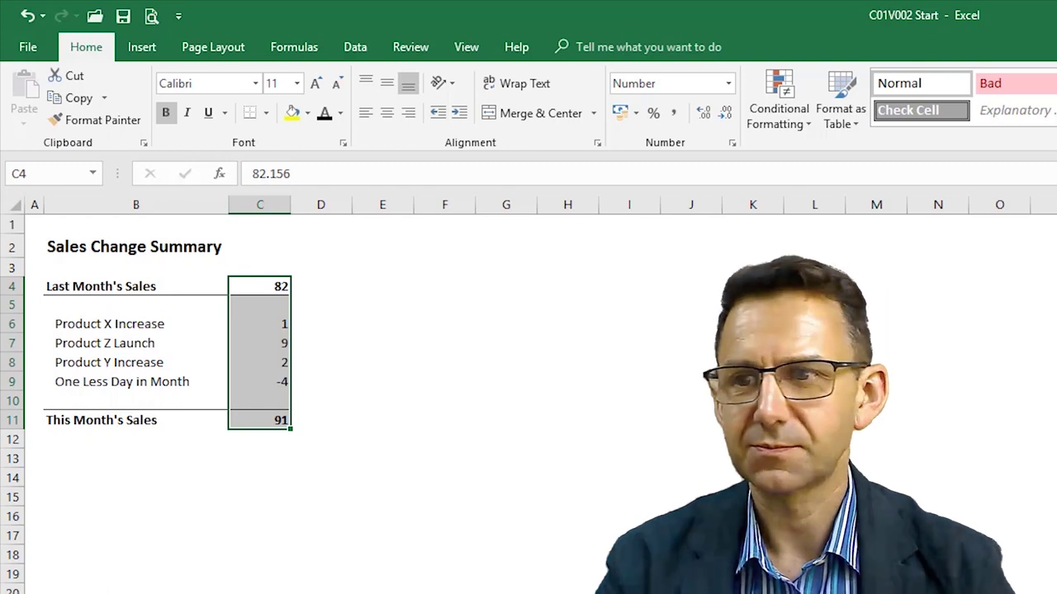
# Examine the underlying values of the sales figures in column C and the formula behind This Month's Sales
pyautogui.click(285, 284)
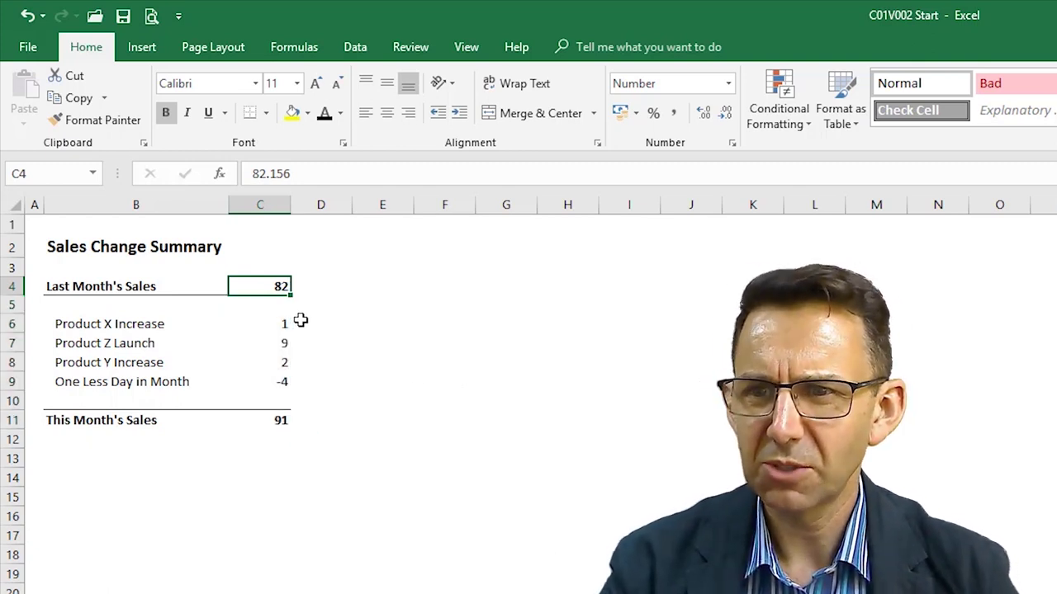
pyautogui.click(296, 324)
pyautogui.click(278, 326)
pyautogui.click(281, 346)
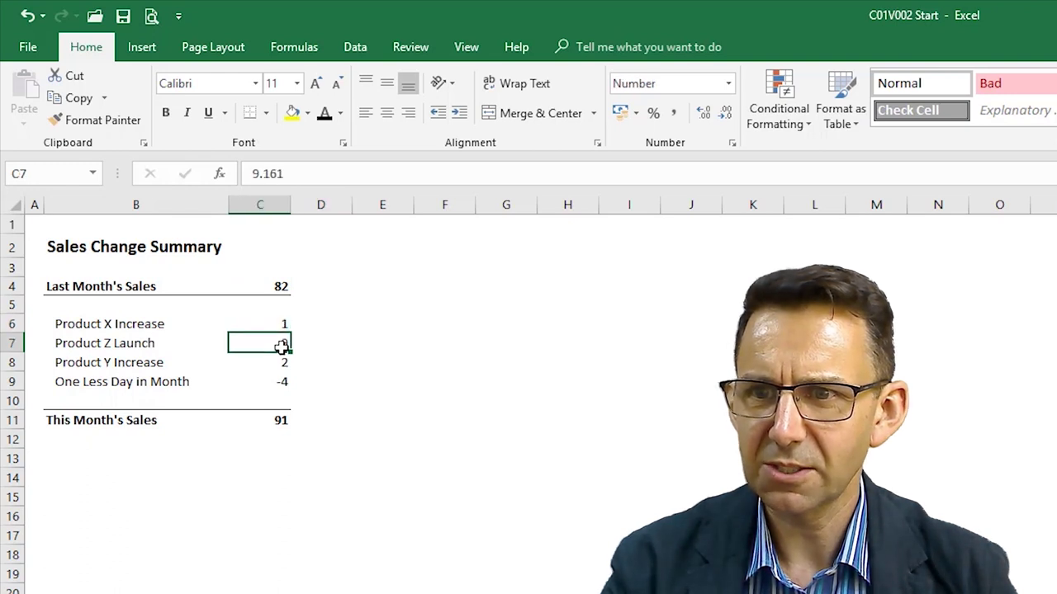
pyautogui.click(283, 365)
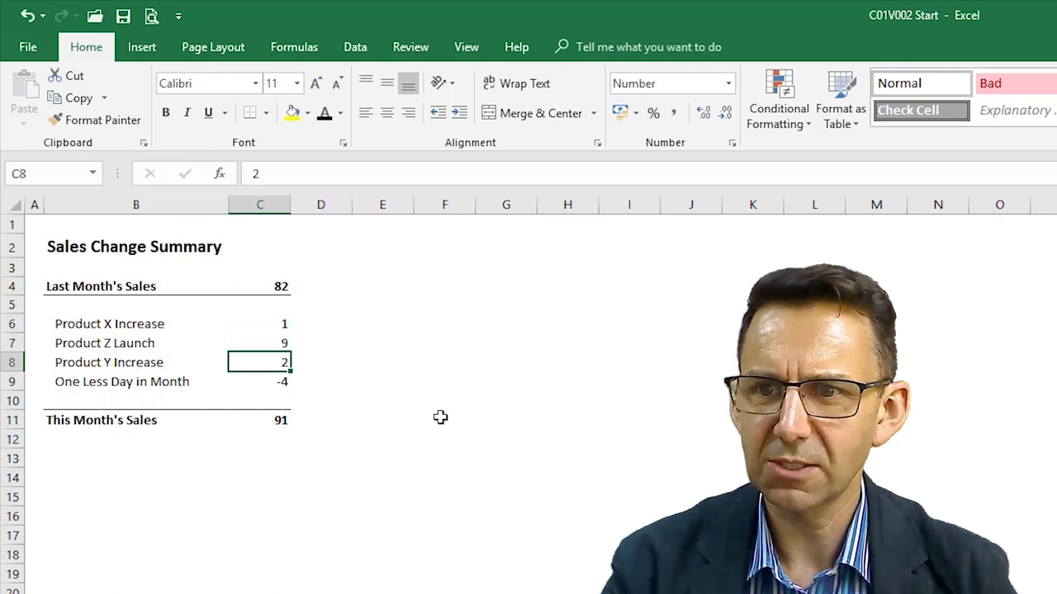
pyautogui.click(274, 384)
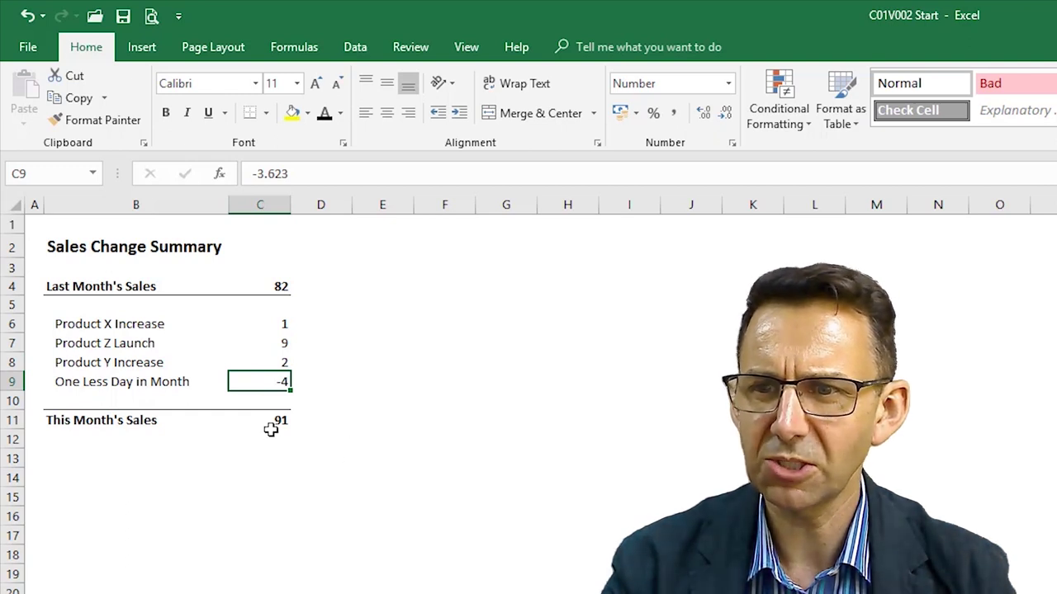
pyautogui.click(271, 424)
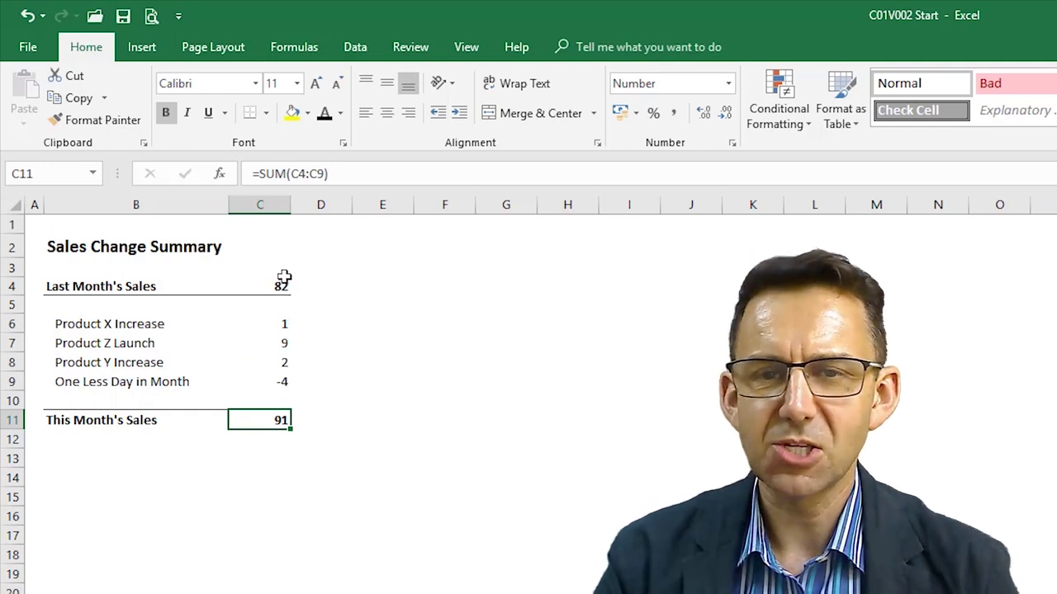
pyautogui.click(281, 323)
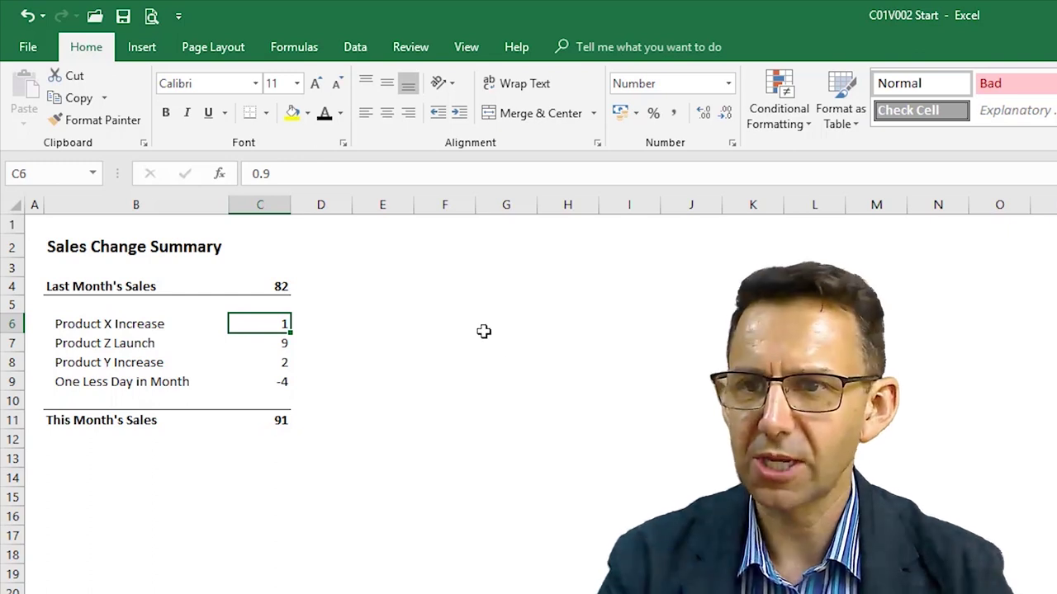
pyautogui.moveTo(252, 174); pyautogui.dragTo(270, 173)
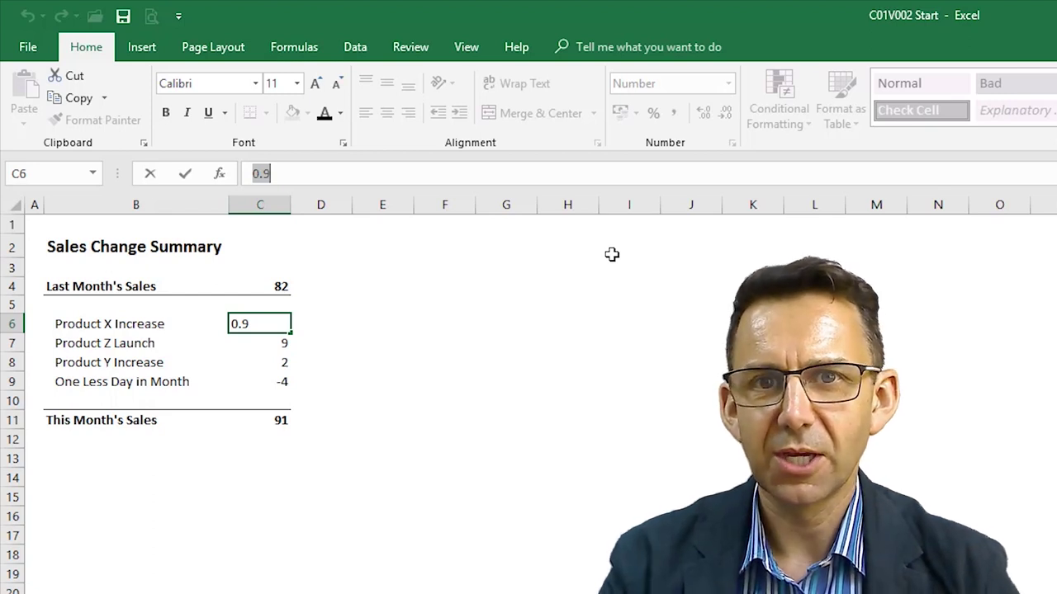
pyautogui.press('Return')
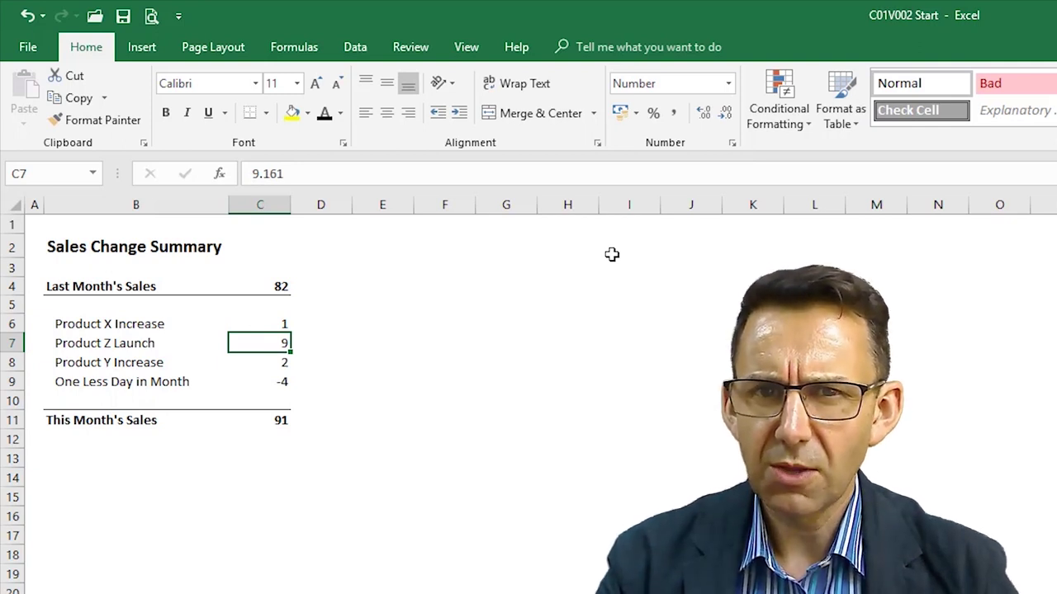
# Enter the formula =ROUND(C6,0) in D6, beside Product X Increase
pyautogui.press('Right')
pyautogui.press('Up')
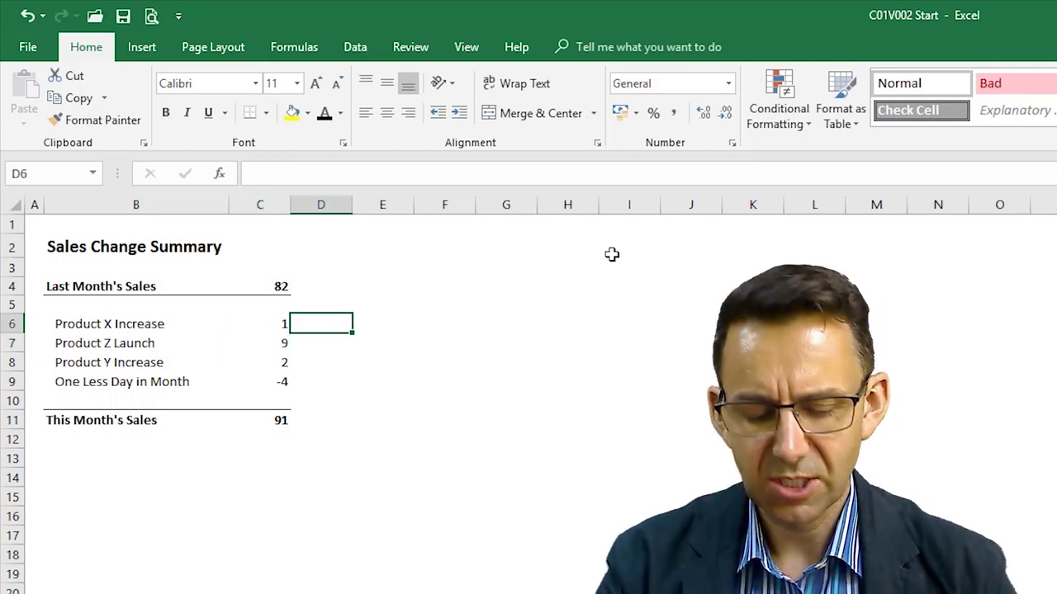
pyautogui.write('=')
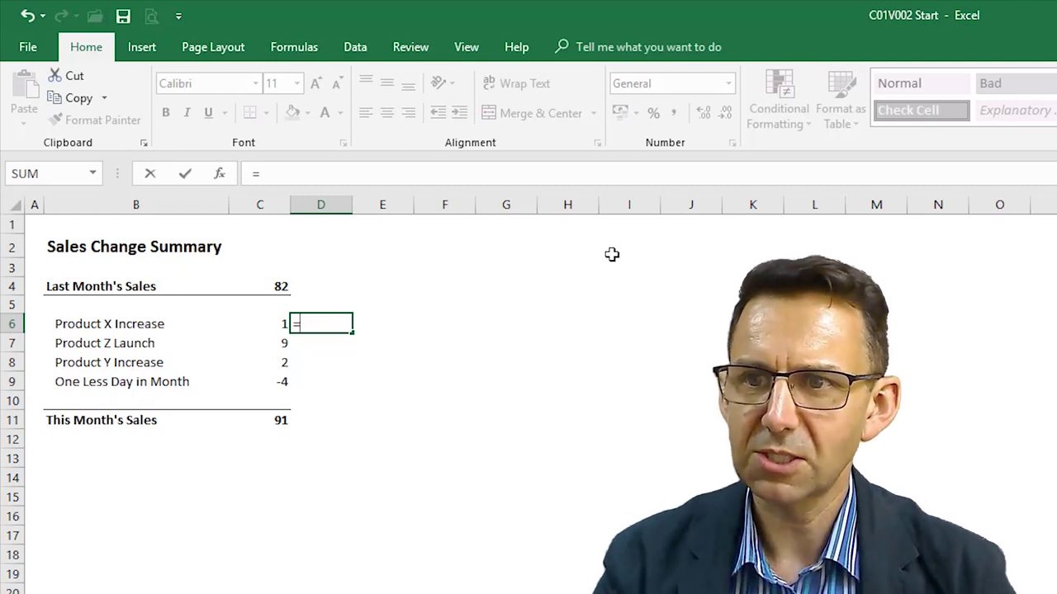
pyautogui.write('round')
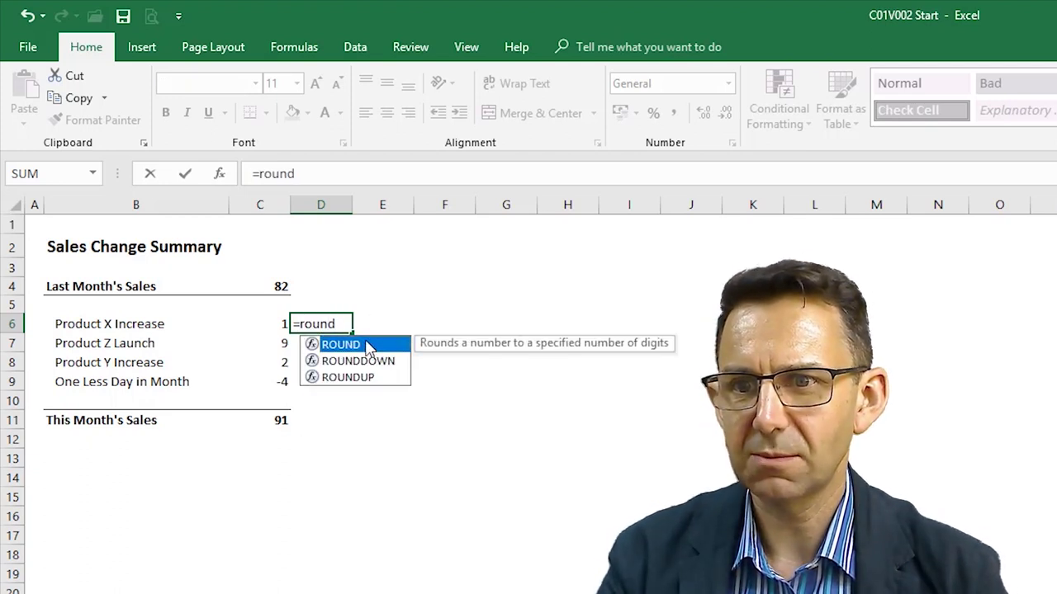
pyautogui.write('(')
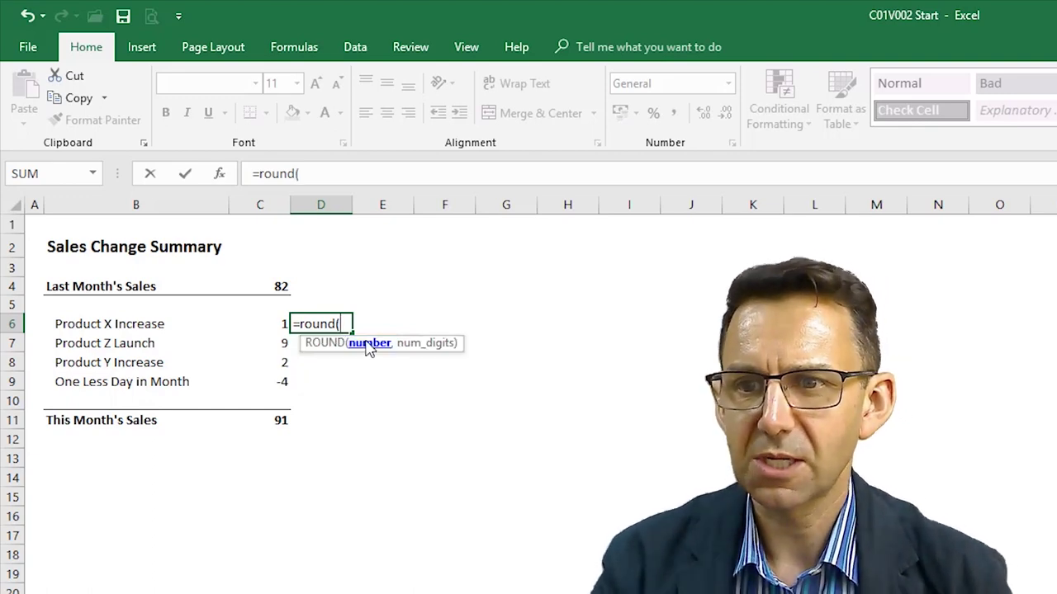
pyautogui.click(267, 326)
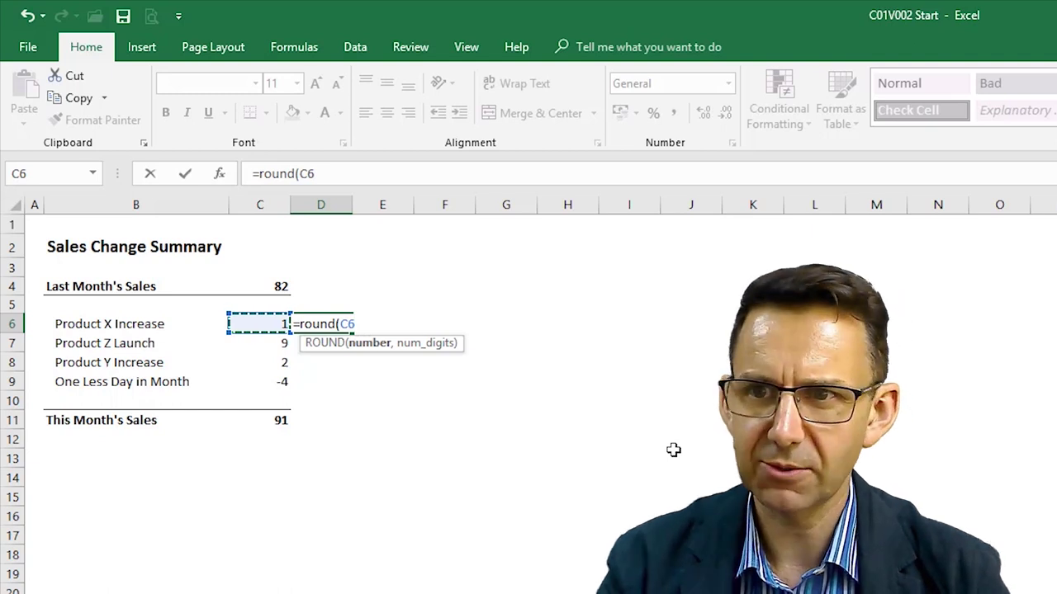
pyautogui.write(',')
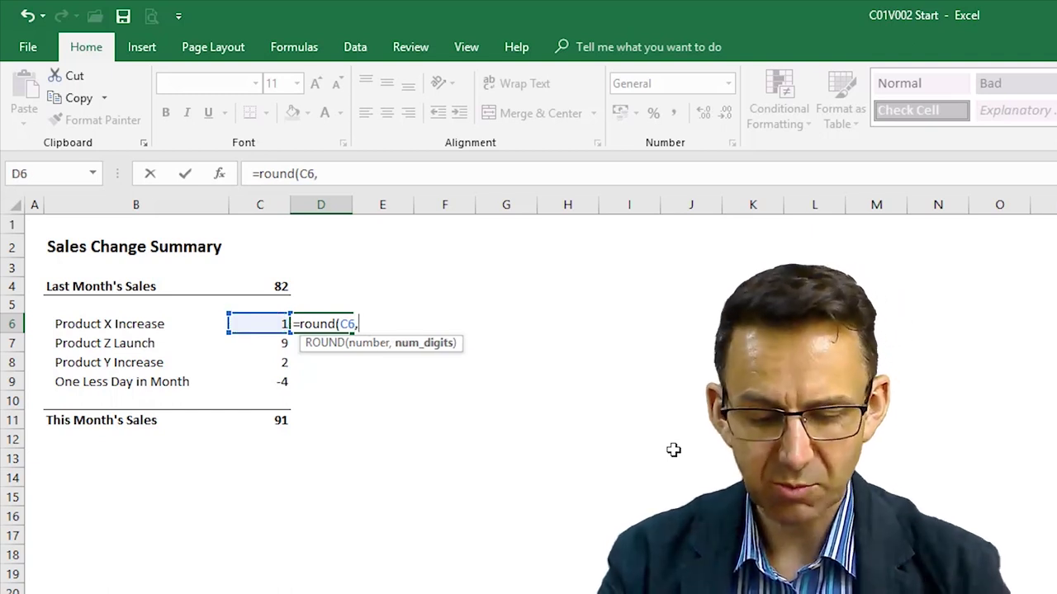
pyautogui.write('0')
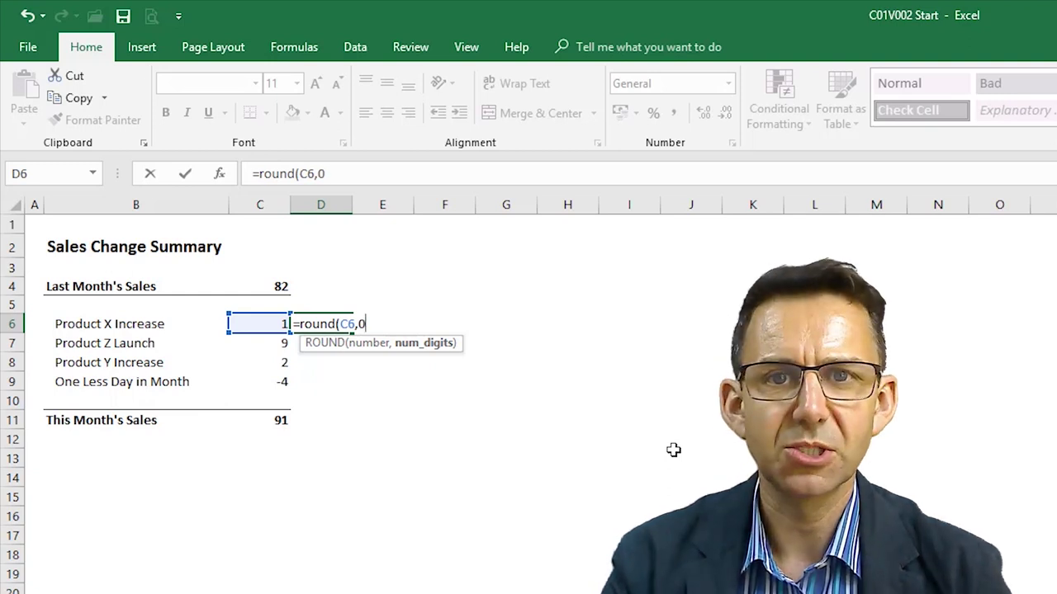
pyautogui.write(')')
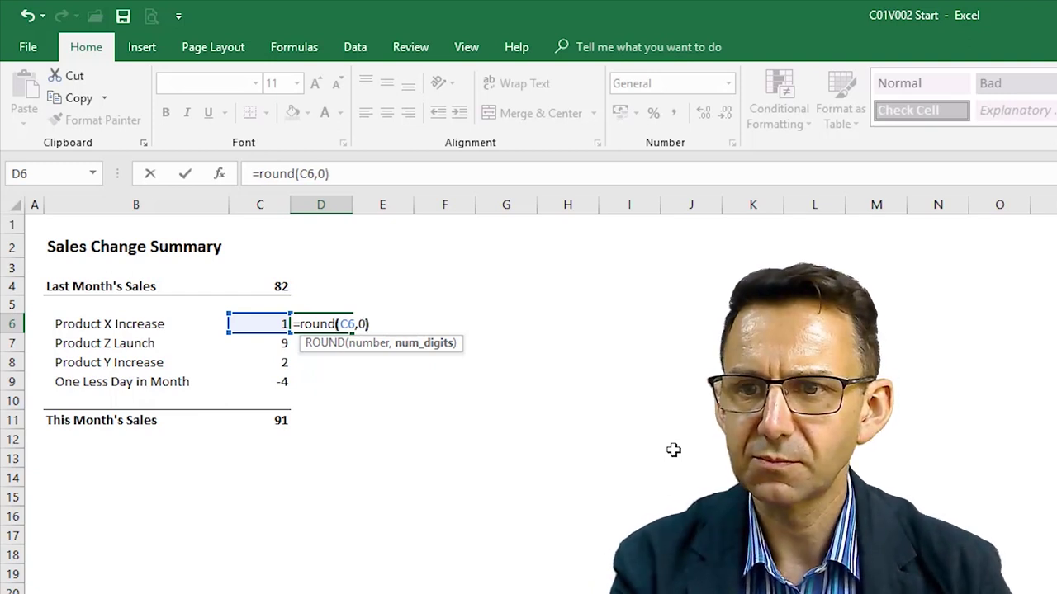
pyautogui.press('Return')
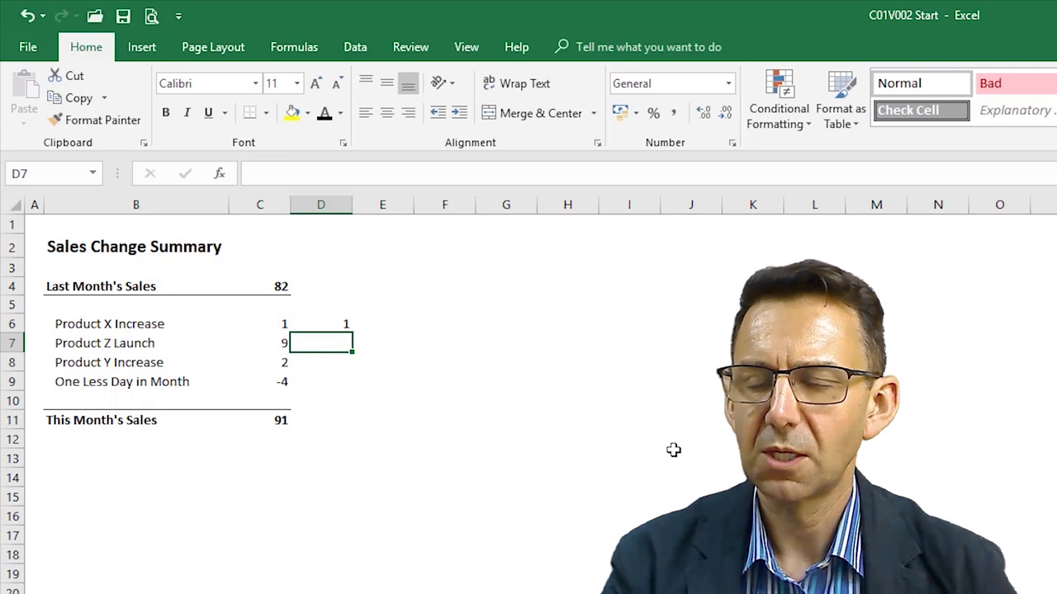
# Fill the ROUND formula from D6 down to D9 and check the copied formula in the last row
pyautogui.click(347, 322)
pyautogui.doubleClick(351, 332)
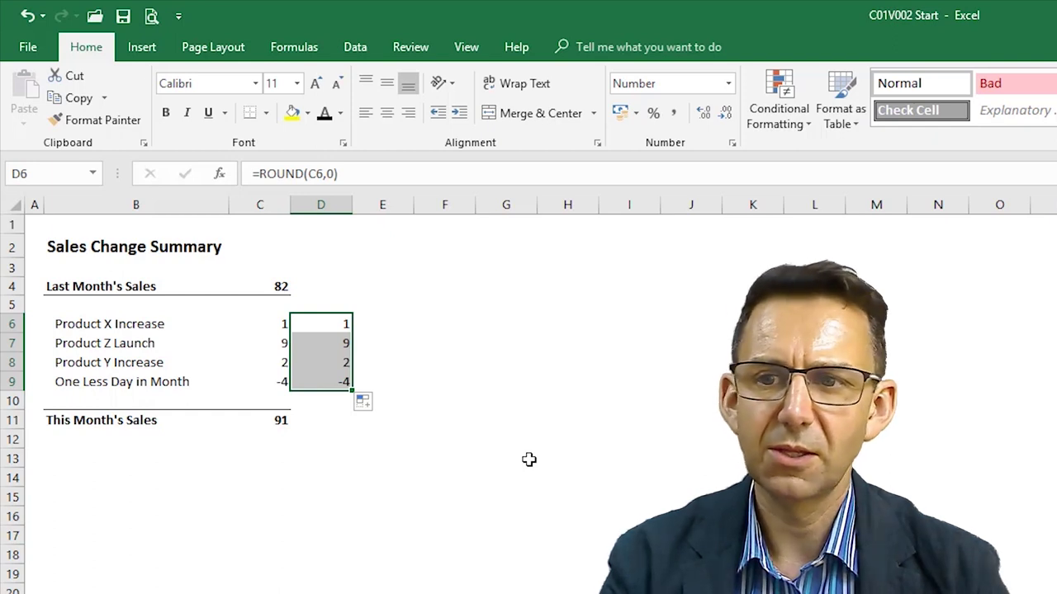
pyautogui.click(326, 380)
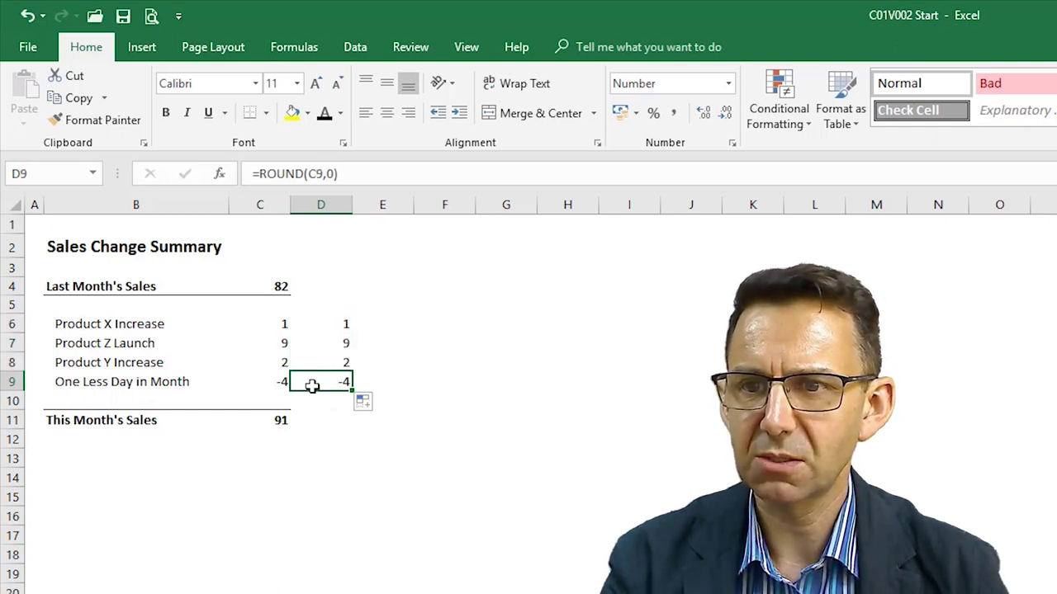
# Copy the ROUND formula from D6 to D4, beside Last Month's Sales
pyautogui.click(325, 326)
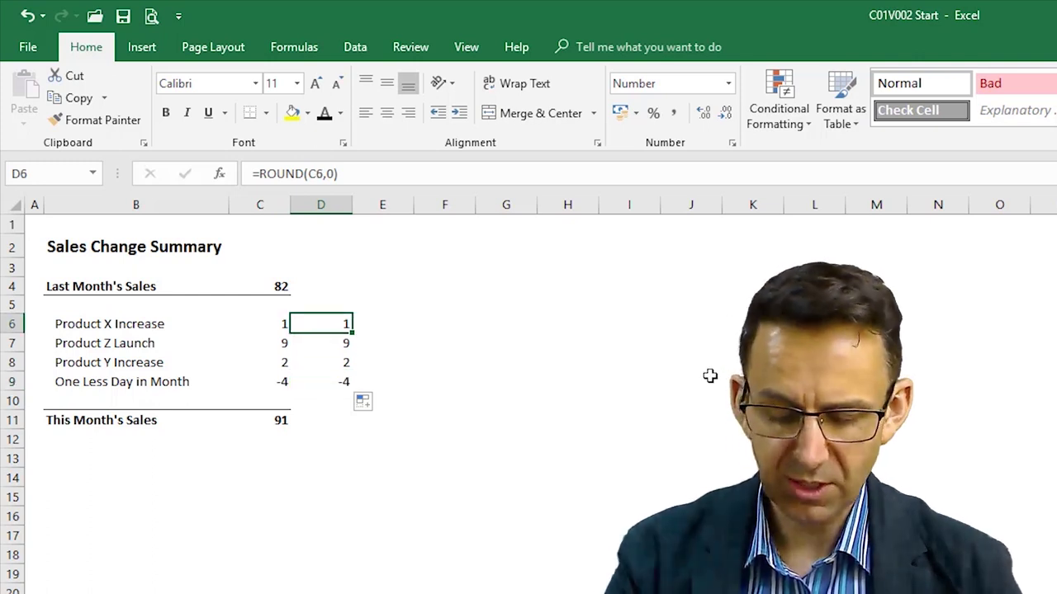
pyautogui.hotkey('ctrl', 'c')
pyautogui.press('Up')
pyautogui.press('Up')
pyautogui.hotkey('ctrl', 'v')
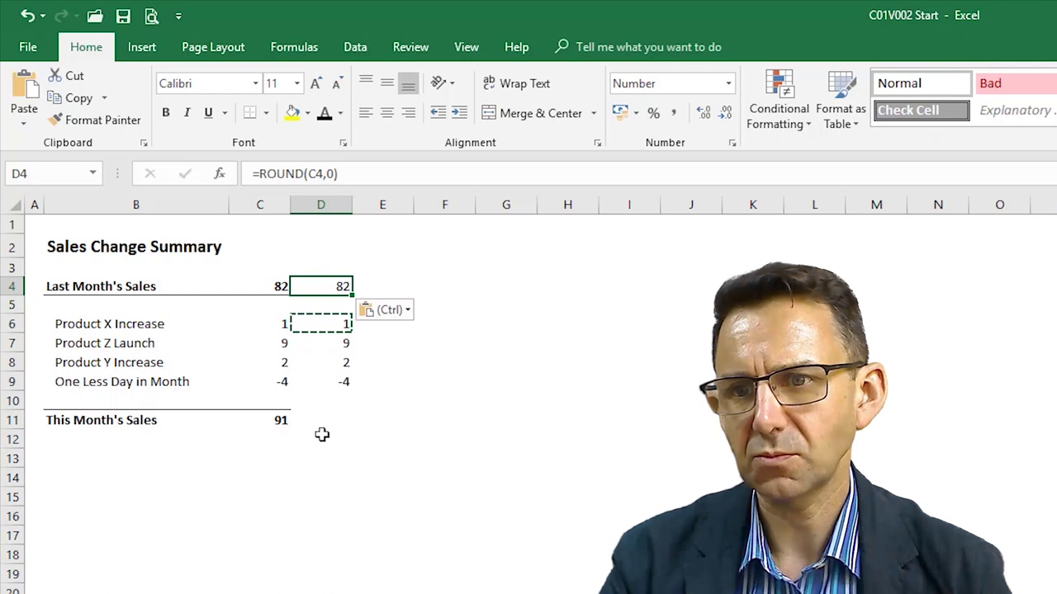
# Copy the This Month's Sales total formula from C11 to D11 so it sums the rounded figures in column D
pyautogui.press('Down')
pyautogui.press('Down')
pyautogui.press('Down')
pyautogui.press('Down')
pyautogui.press('Down')
pyautogui.press('Down')
pyautogui.press('Down')
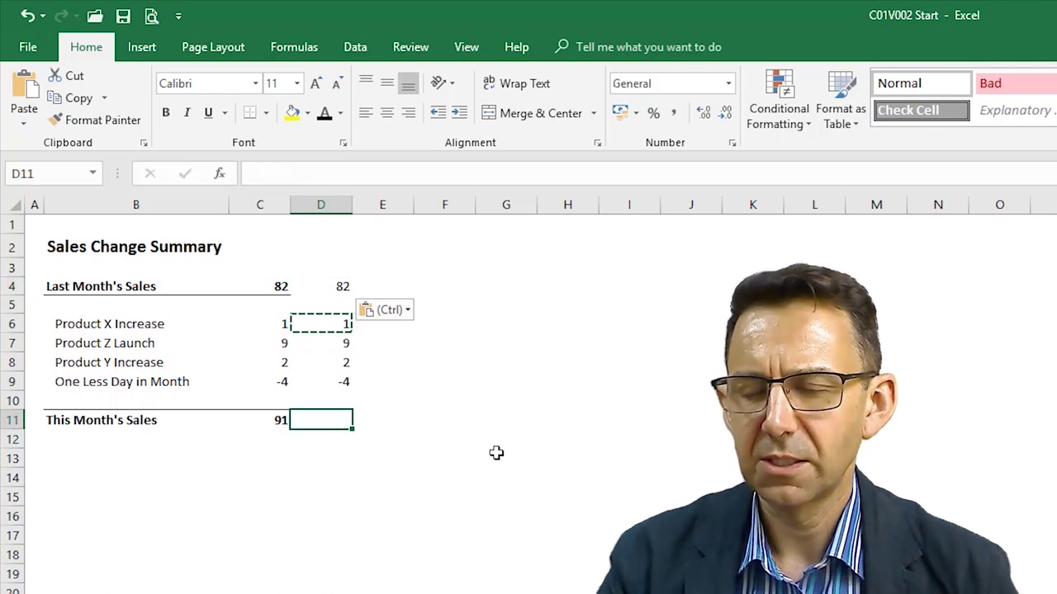
pyautogui.press('Left')
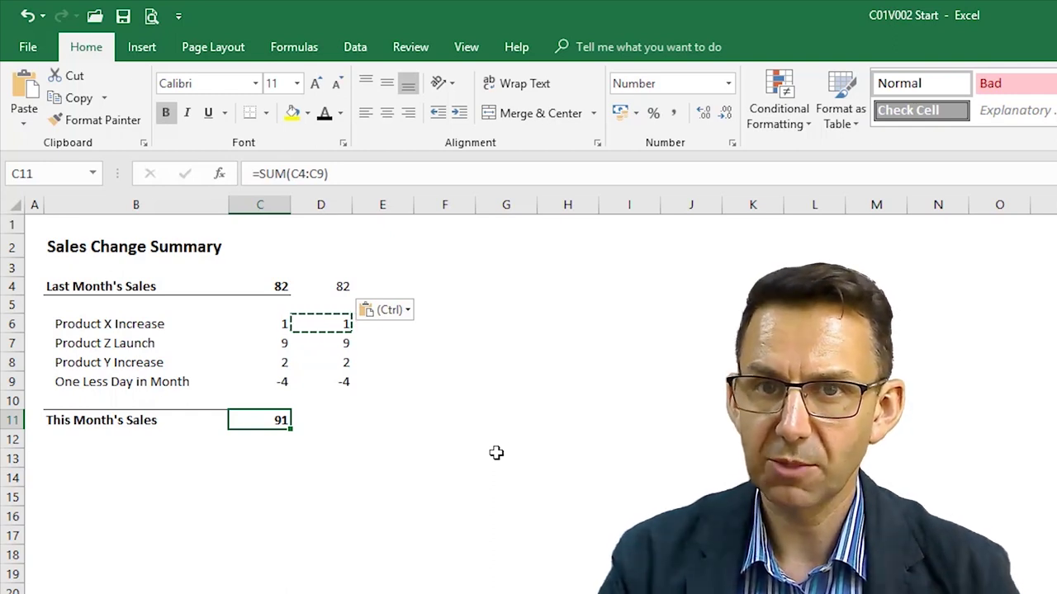
pyautogui.hotkey('ctrl', 'c')
pyautogui.press('Right')
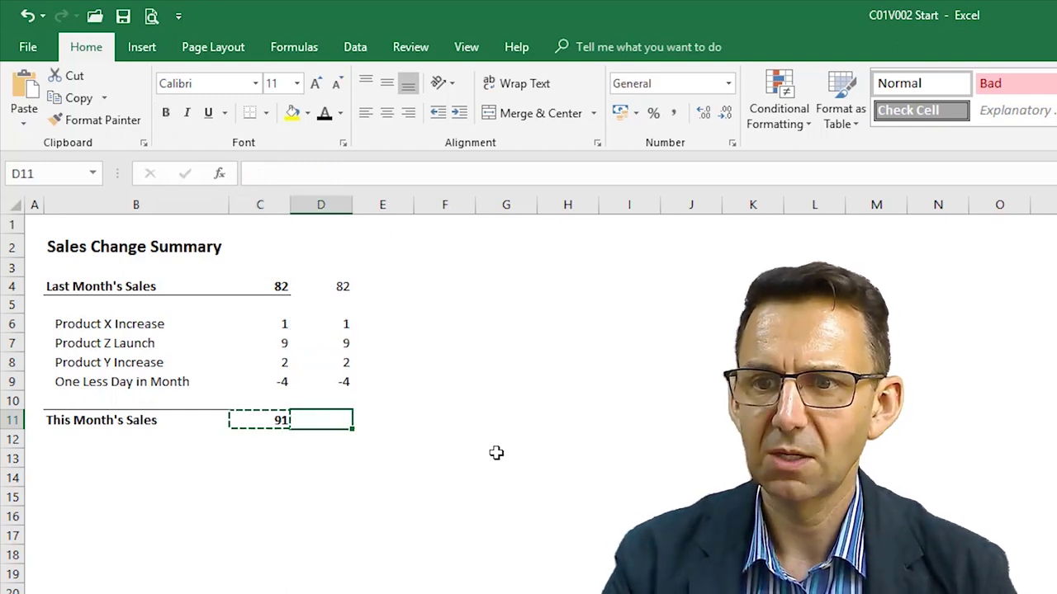
pyautogui.hotkey('ctrl', 'v')
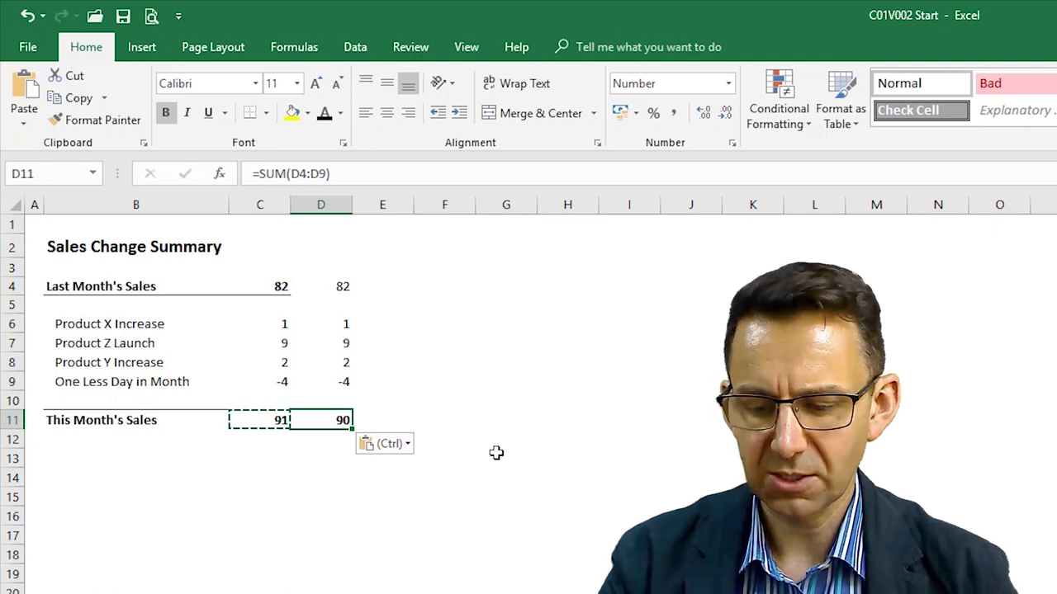
pyautogui.press('Escape')
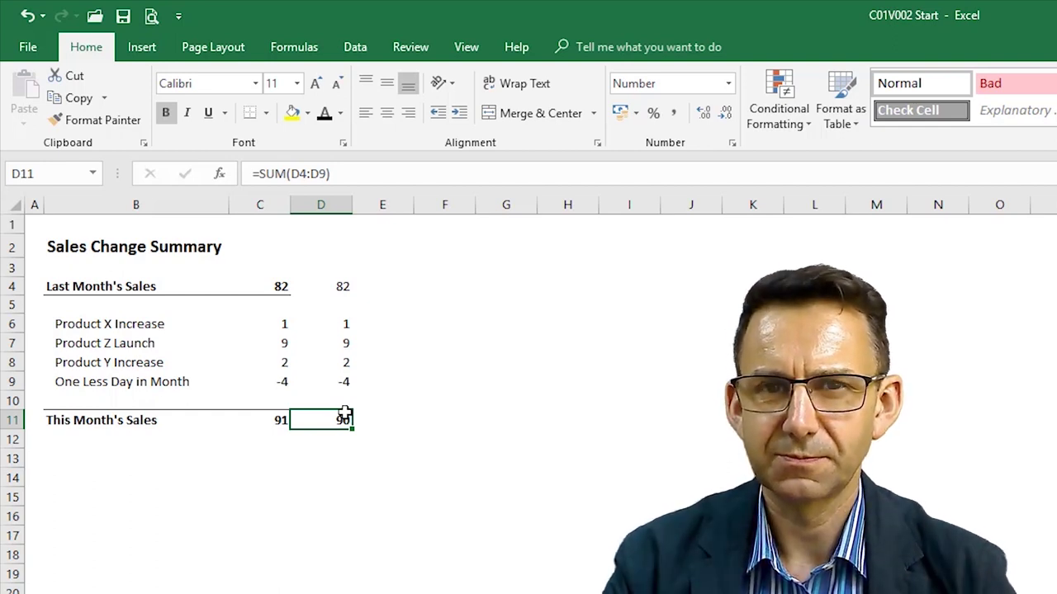
# Undo the last change and check the total formula in D11
pyautogui.hotkey('ctrl', 'z')
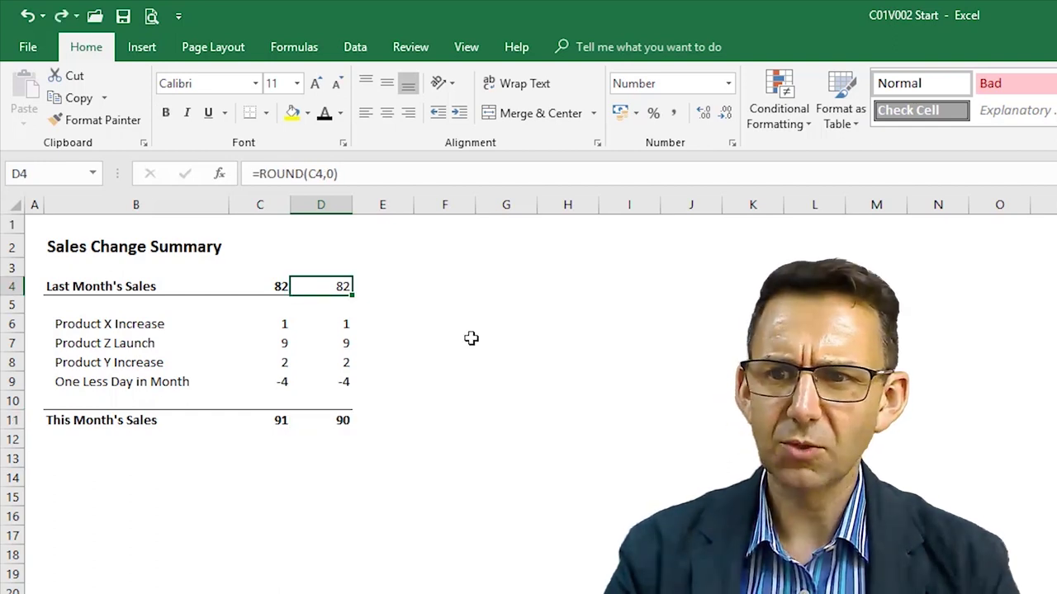
pyautogui.click(336, 420)
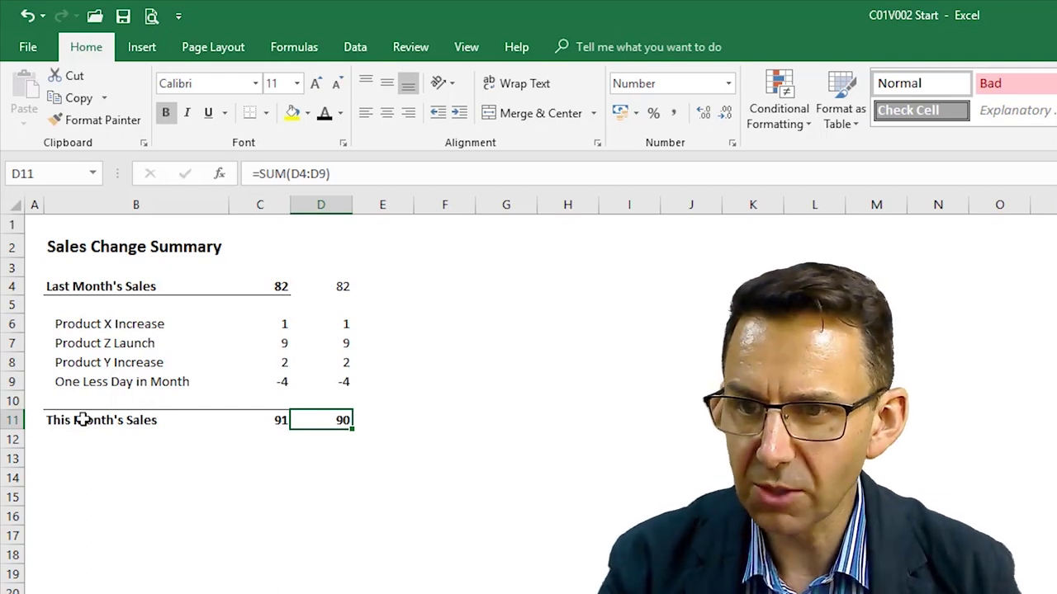
# Insert a new row 10 below One Less Day in Month and enter the label Roundings in B10
pyautogui.click(16, 400)
pyautogui.rightClick(23, 402)
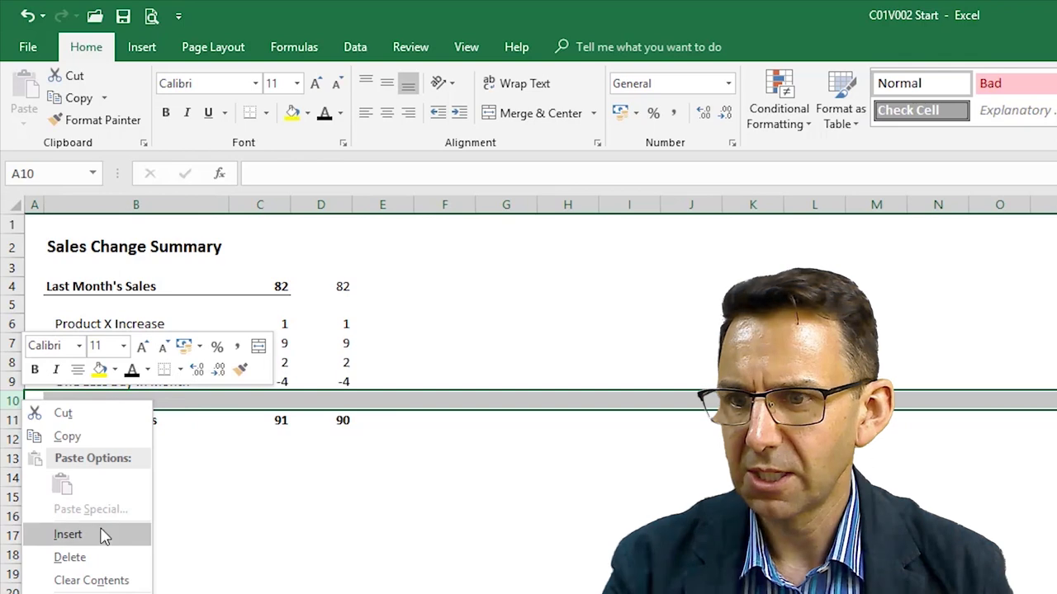
pyautogui.click(68, 535)
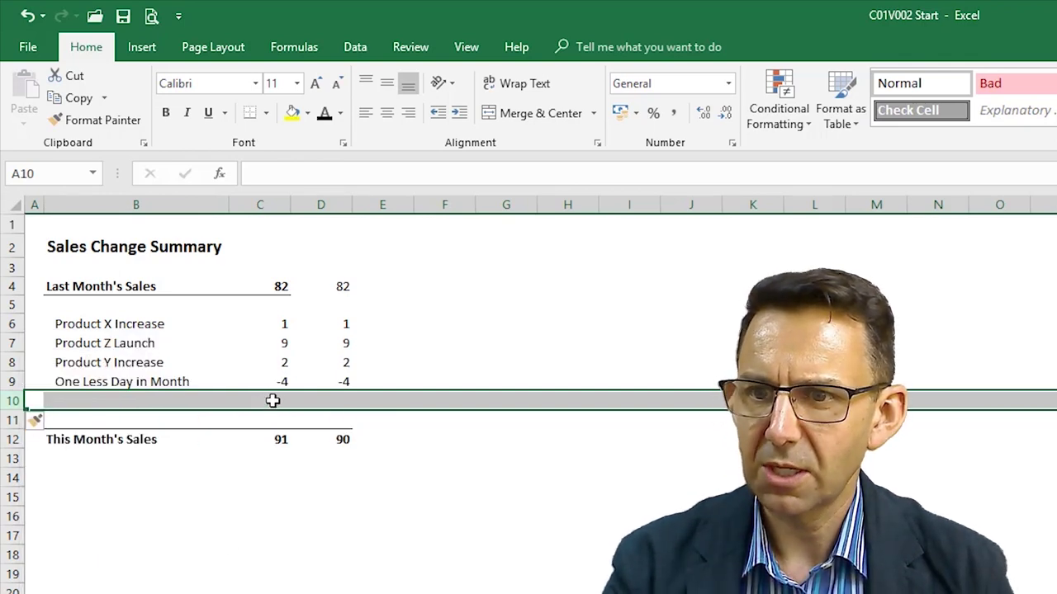
pyautogui.click(109, 403)
pyautogui.write('Rop')
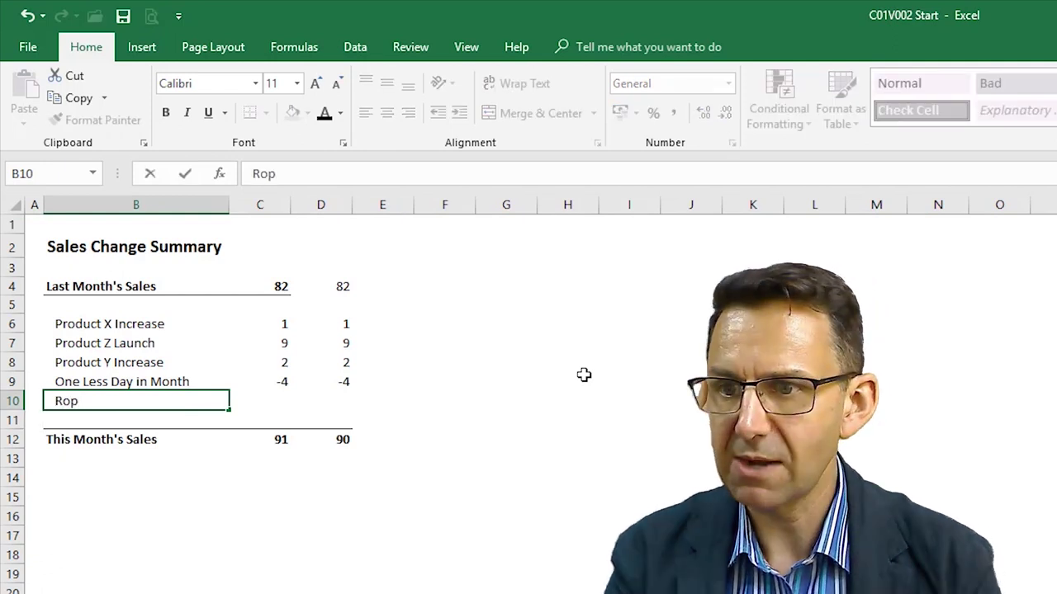
pyautogui.press('BackSpace')
pyautogui.write('undings')
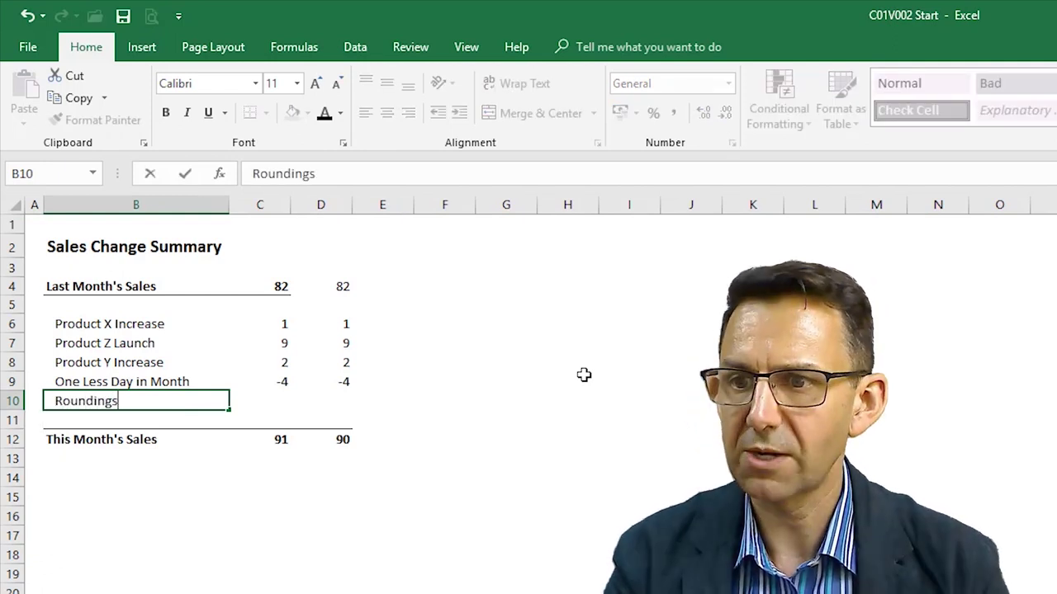
pyautogui.press('Return')
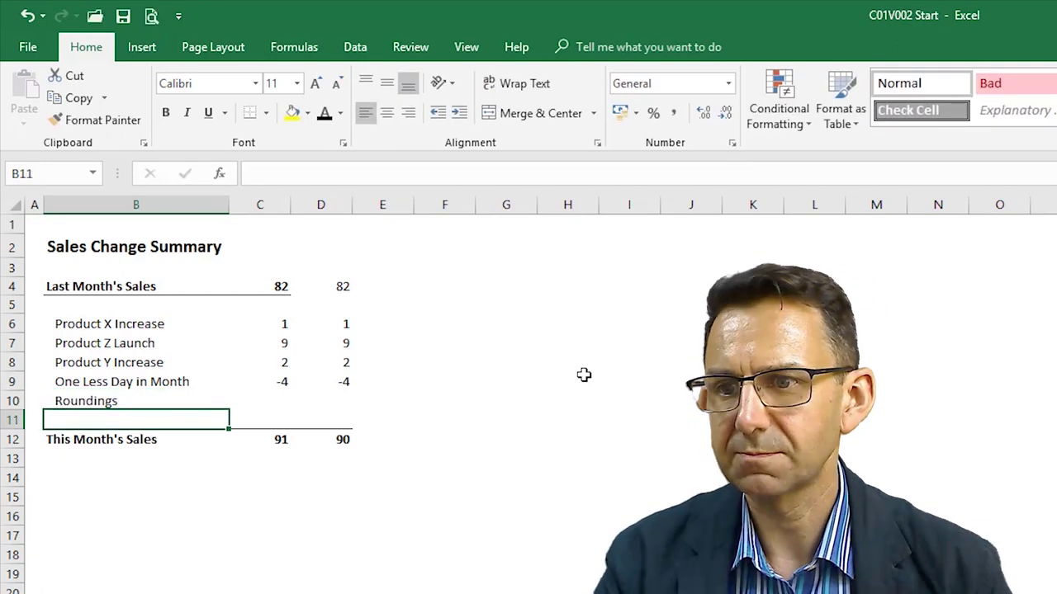
# Enter the formula =C12-SUM(D4:D9) in D10, beside the Roundings label
pyautogui.press('Up')
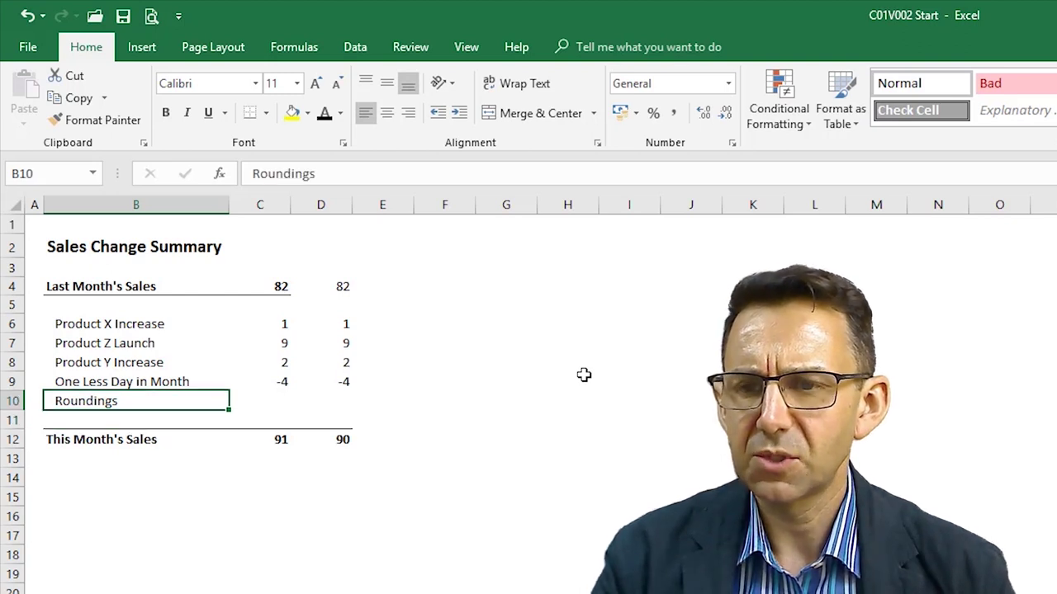
pyautogui.press('Right')
pyautogui.press('Right')
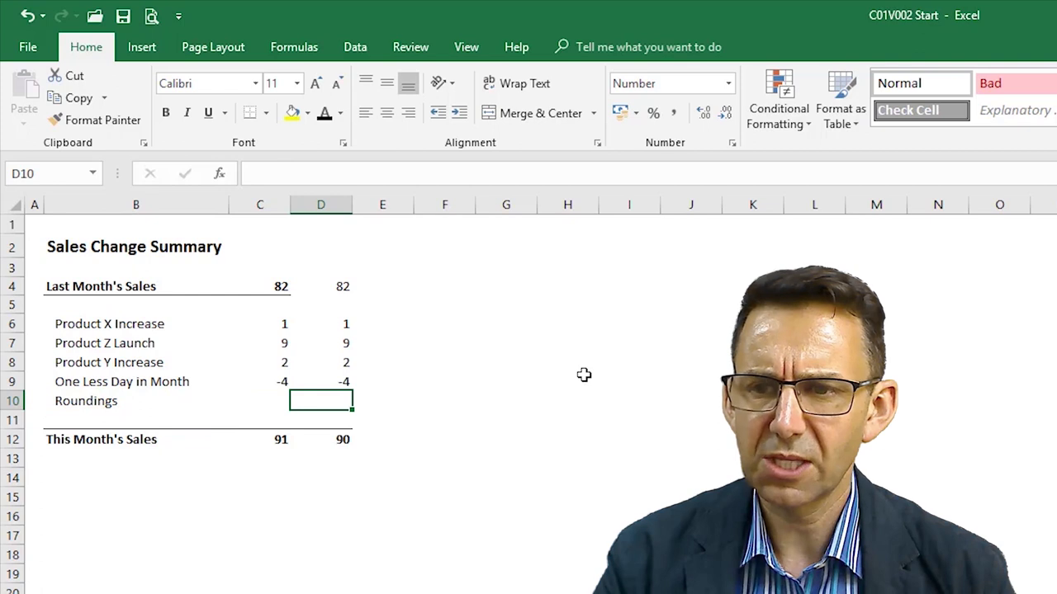
pyautogui.write('=')
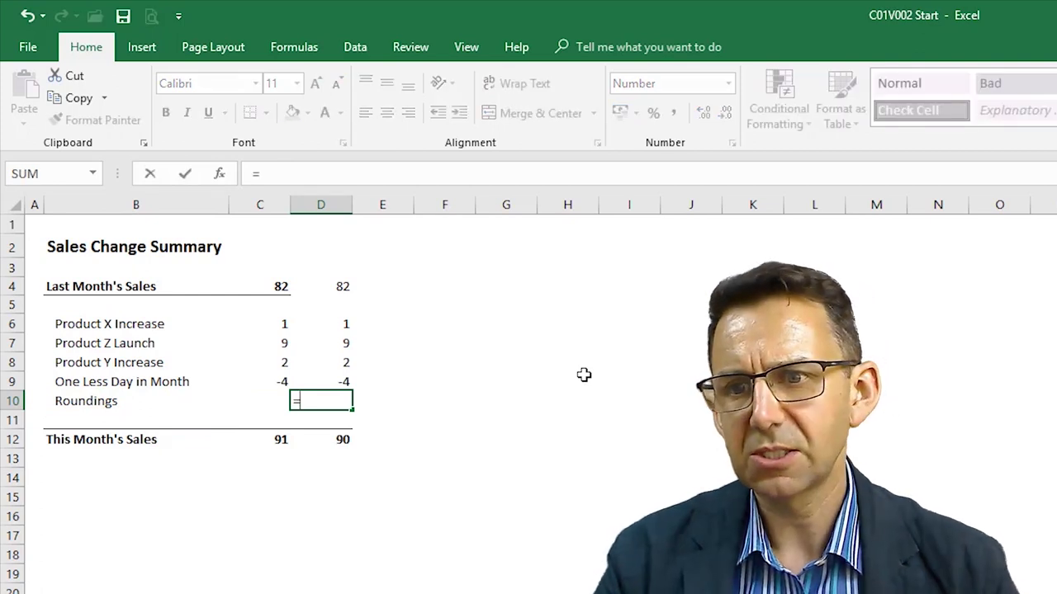
pyautogui.press('Left')
pyautogui.press('Down')
pyautogui.press('Down')
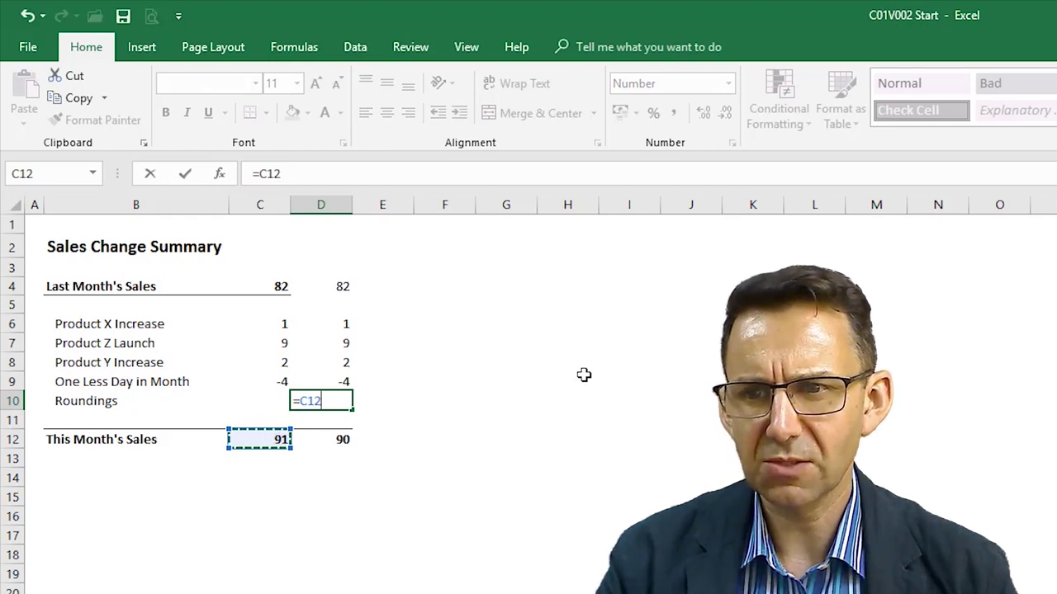
pyautogui.write('-sum(')
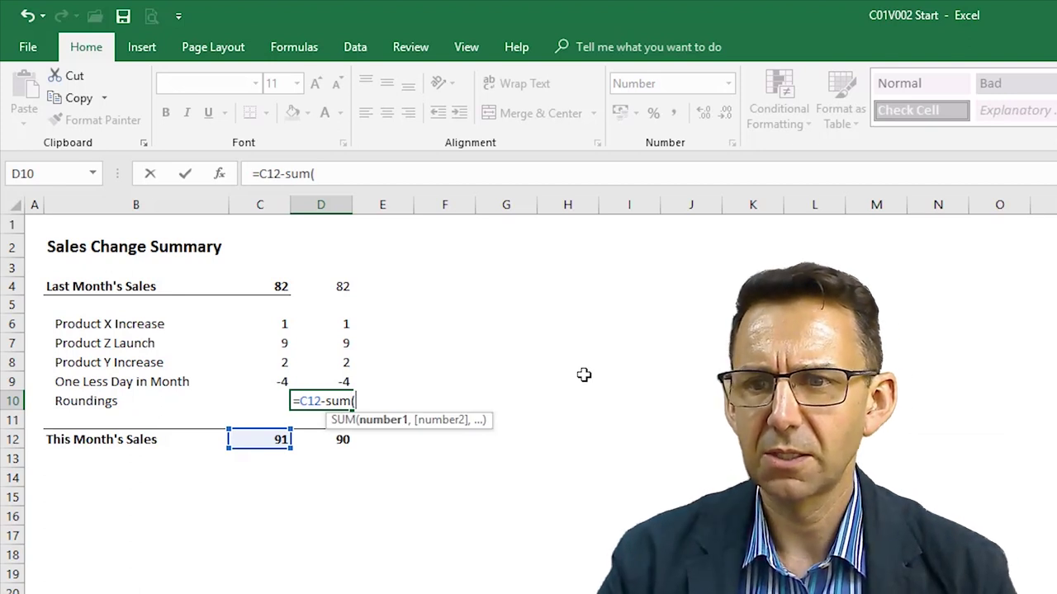
pyautogui.press('Up')
pyautogui.hotkey('shift', 'Up')
pyautogui.hotkey('shift', 'Up')
pyautogui.hotkey('shift', 'Up')
pyautogui.hotkey('shift', 'Up')
pyautogui.hotkey('shift', 'Up')
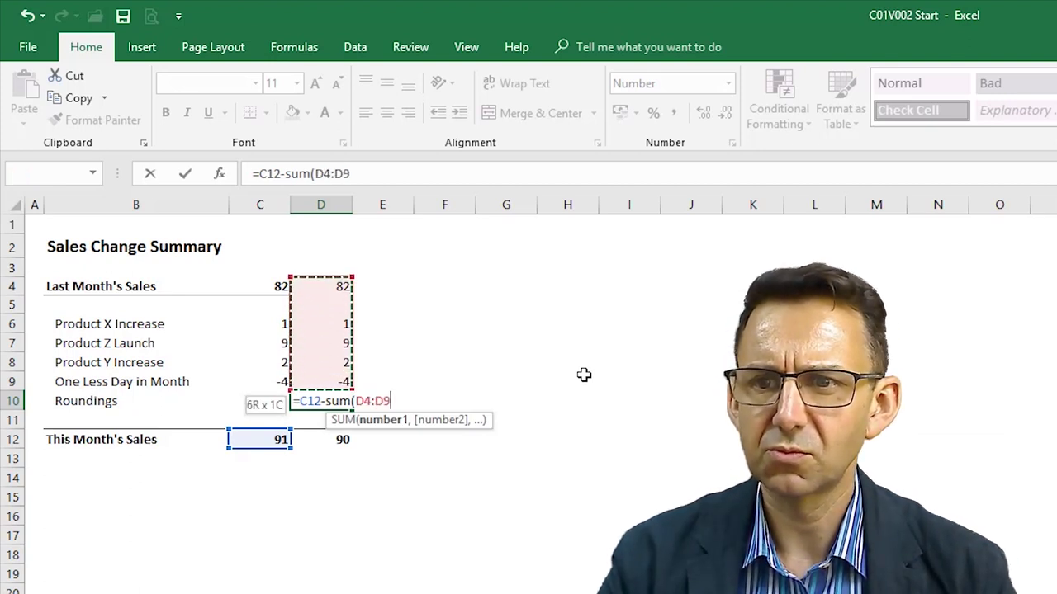
pyautogui.write(')')
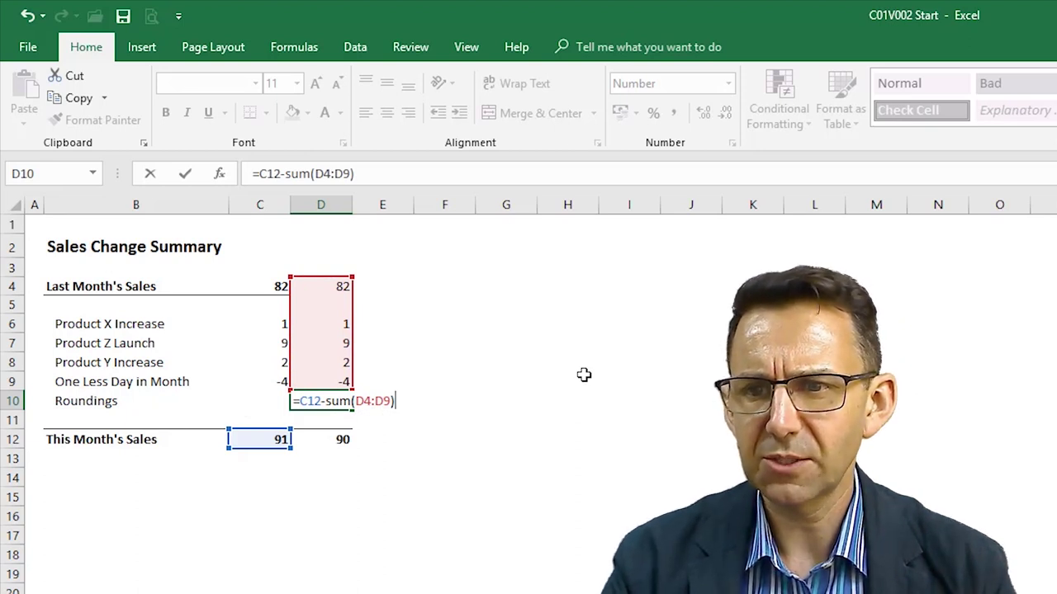
pyautogui.press('Return')
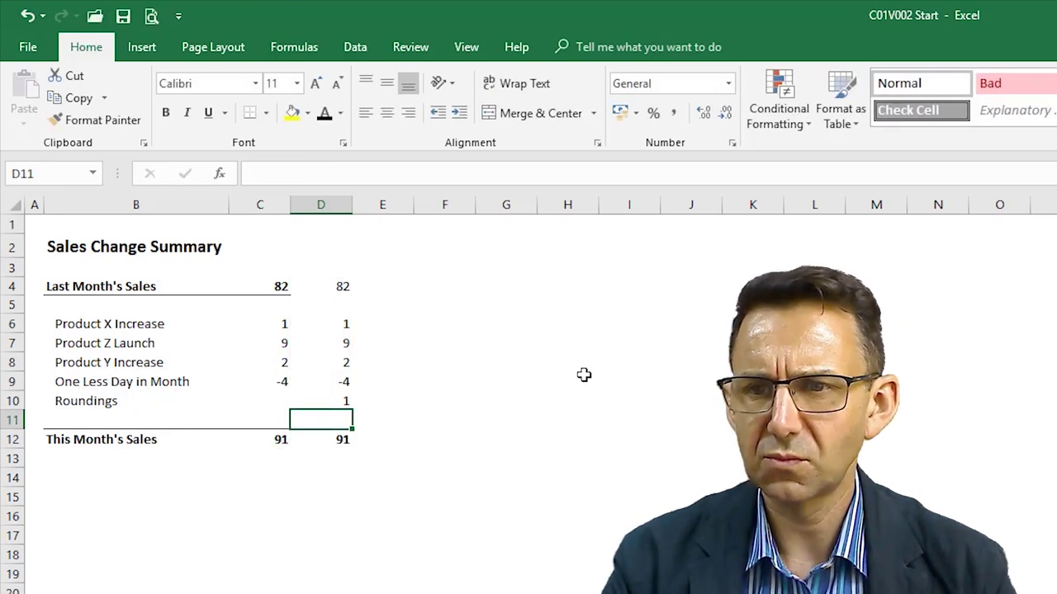
# Check the Roundings formula in D10 and the This Month's Sales total formula in D12
pyautogui.press('Up')
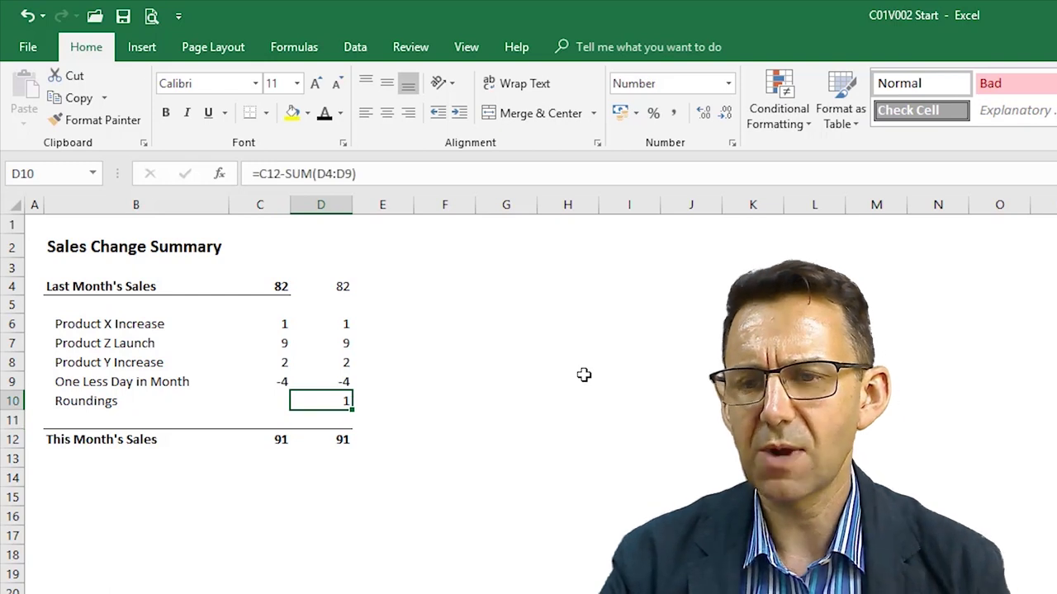
pyautogui.press('Down')
pyautogui.press('Down')
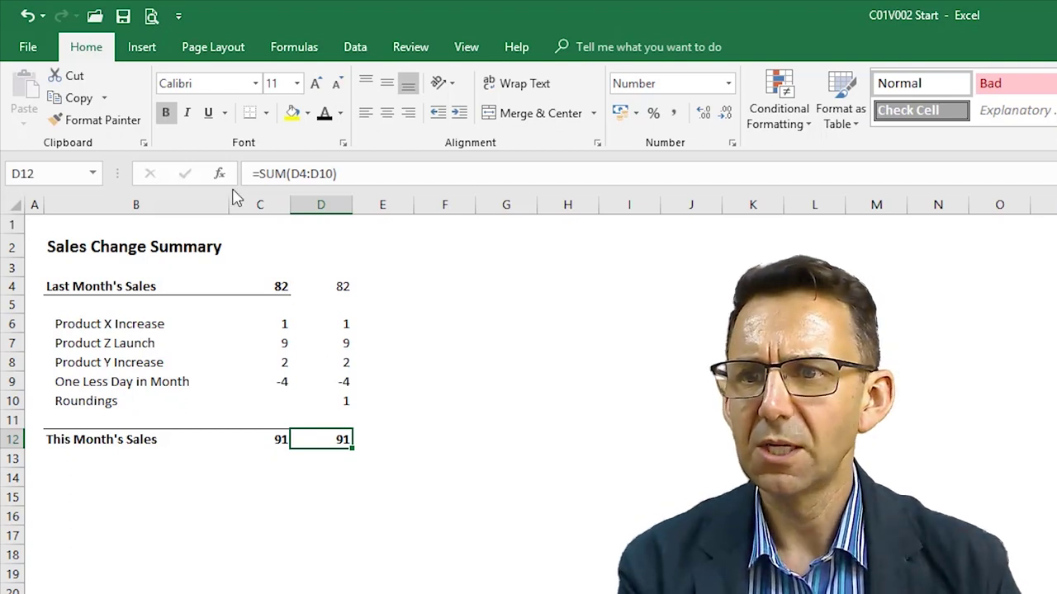
# Copy the formatting of the whole of column C onto column D with Format Painter
pyautogui.click(264, 204)
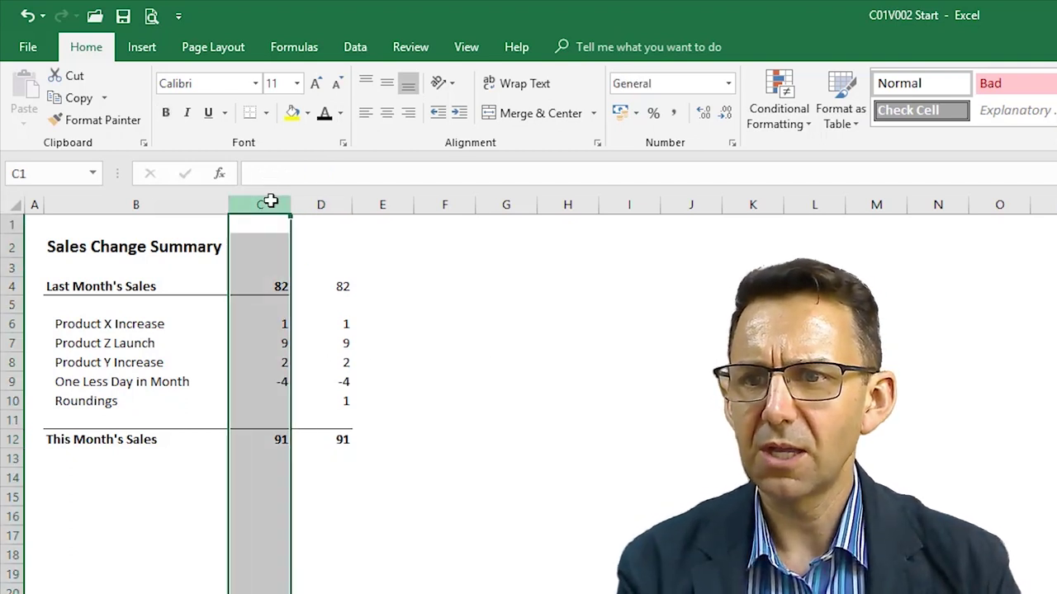
pyautogui.click(113, 125)
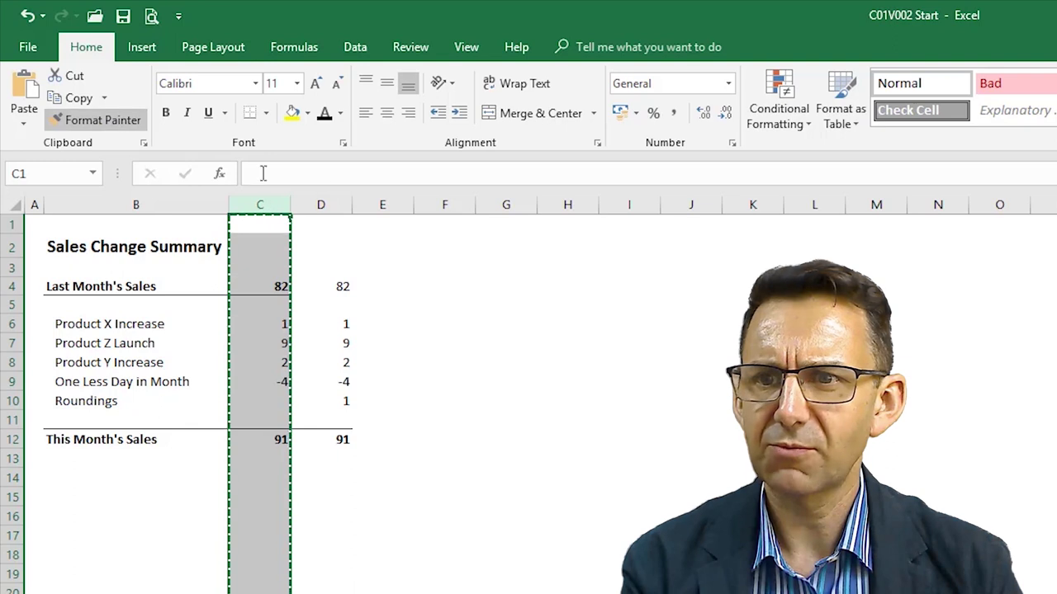
pyautogui.click(321, 205)
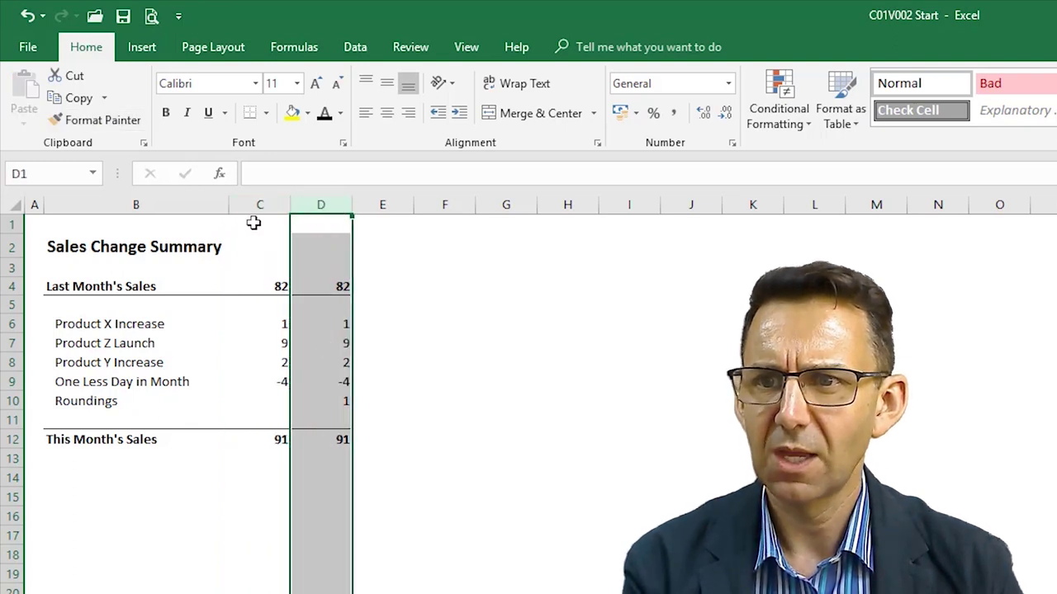
# Hide column C with the original unrounded figures and select the Roundings label in B10
pyautogui.click(262, 204)
pyautogui.rightClick(263, 199)
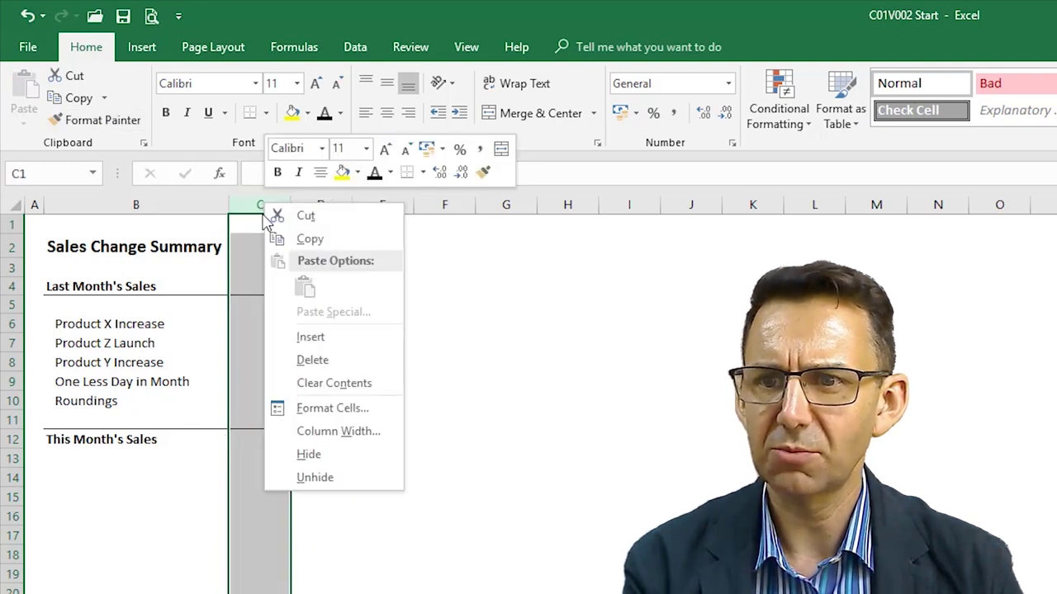
pyautogui.click(333, 457)
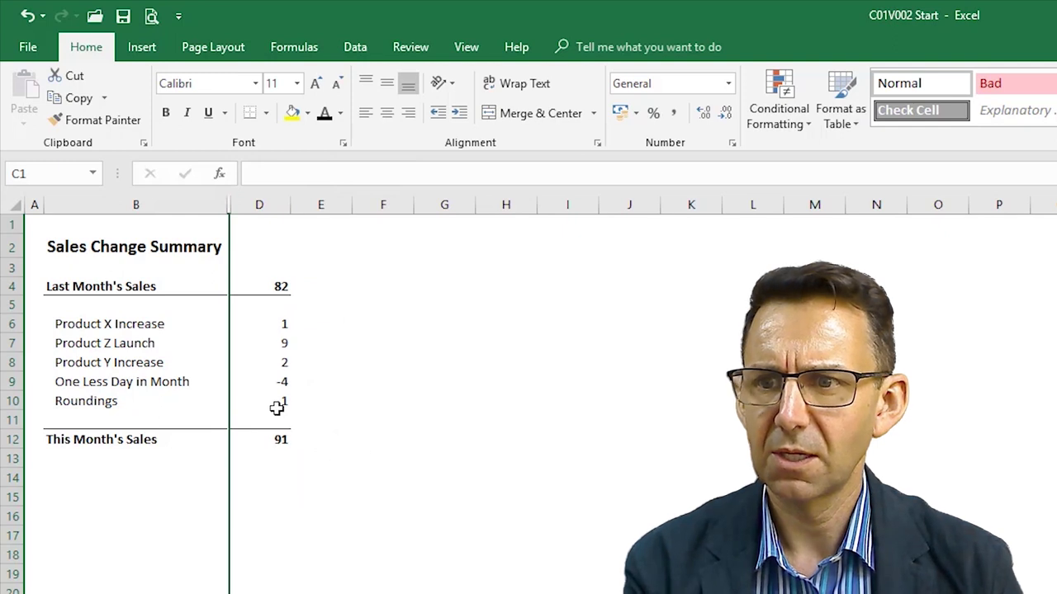
pyautogui.click(141, 399)
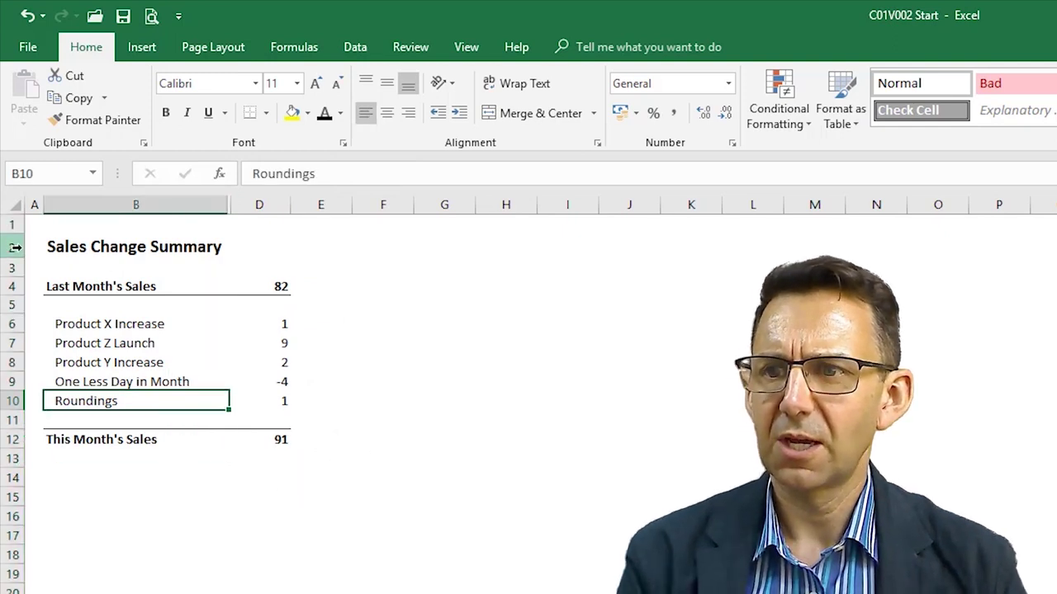